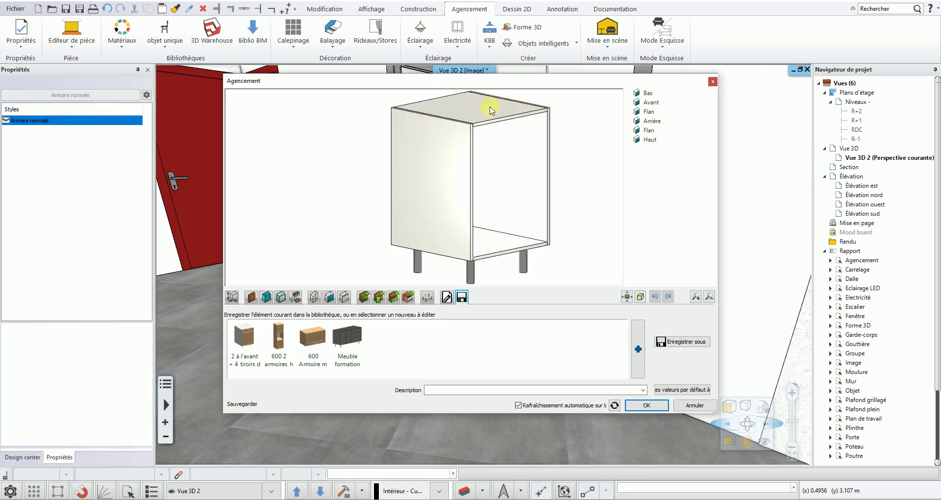
Set the cabinet's width to 1.8 m, depth to 0.5 m and total height to 0.8 m
{"action": "left_click_drag", "start_coordinate": [487, 86], "coordinate": [491, 102]}
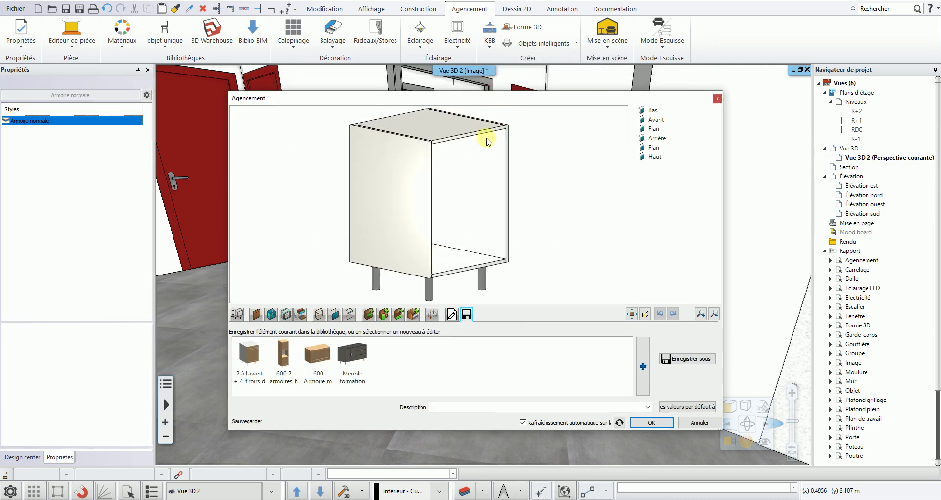
{"action": "scroll", "coordinate": [479, 203], "scroll_direction": "down", "scroll_amount": 1}
{"action": "left_click_drag", "start_coordinate": [477, 205], "coordinate": [457, 203]}
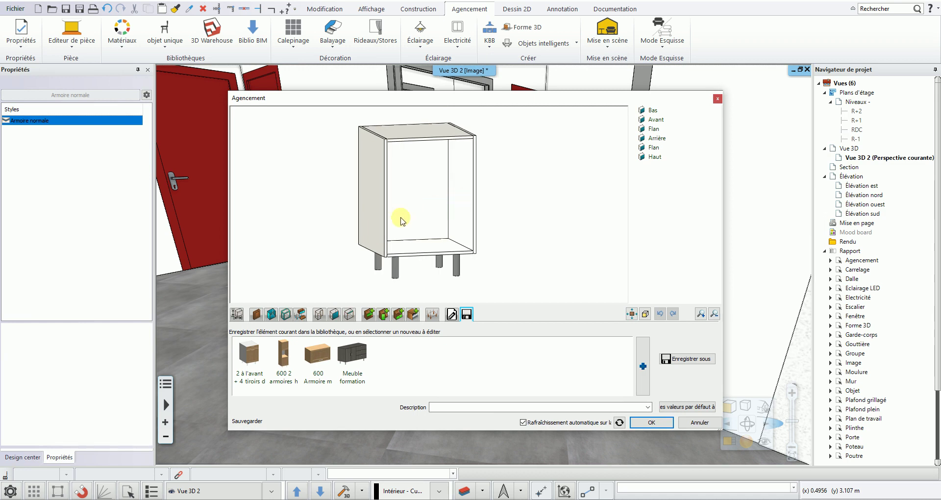
{"action": "left_click", "coordinate": [236, 314]}
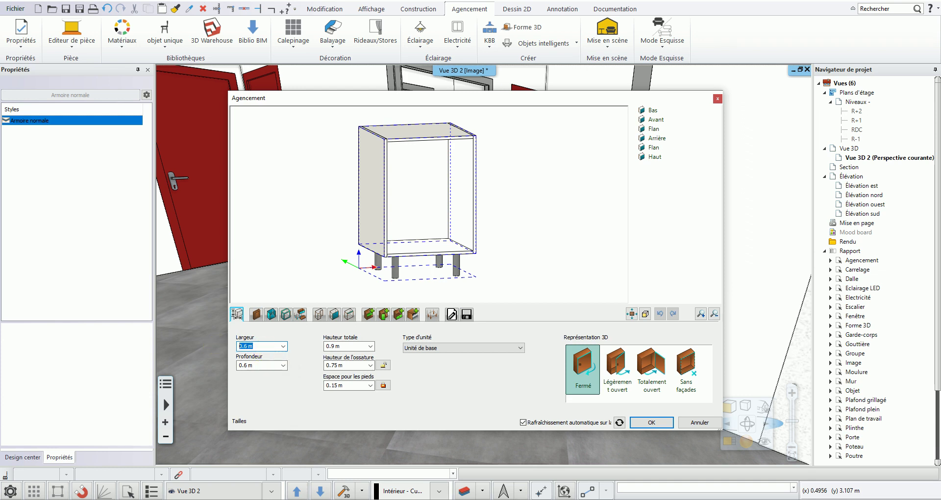
{"action": "type", "text": "1.8"}
{"action": "left_click", "coordinate": [256, 365]}
{"action": "type", "text": "0.5"}
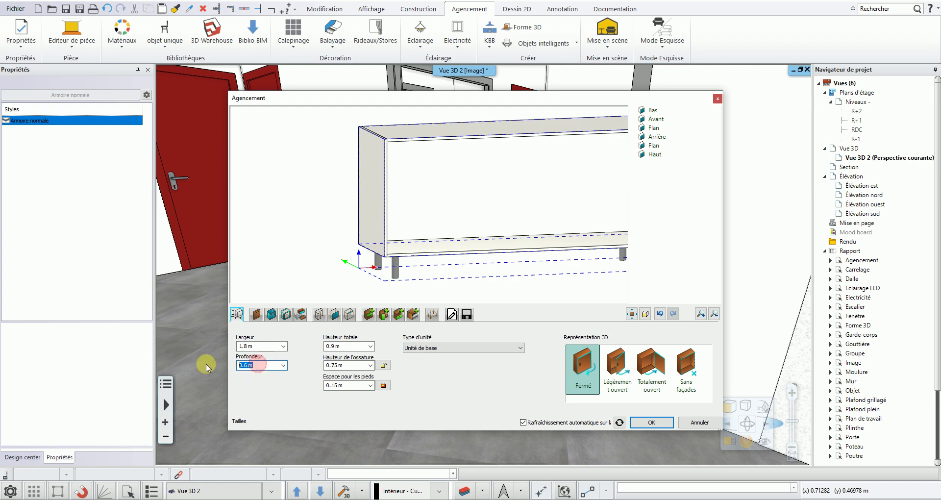
{"action": "left_click", "coordinate": [337, 346]}
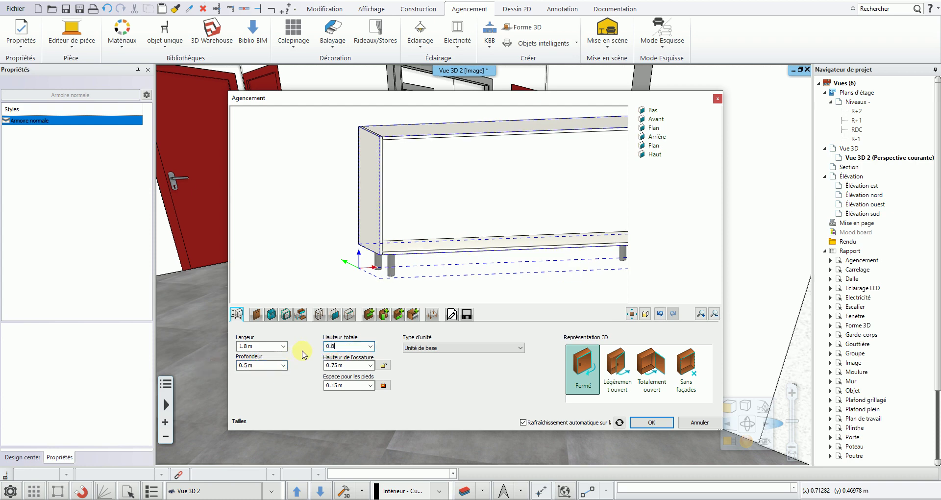
{"action": "type", "text": "0.8"}
{"action": "key", "text": "Return"}
{"action": "left_click", "coordinate": [388, 218]}
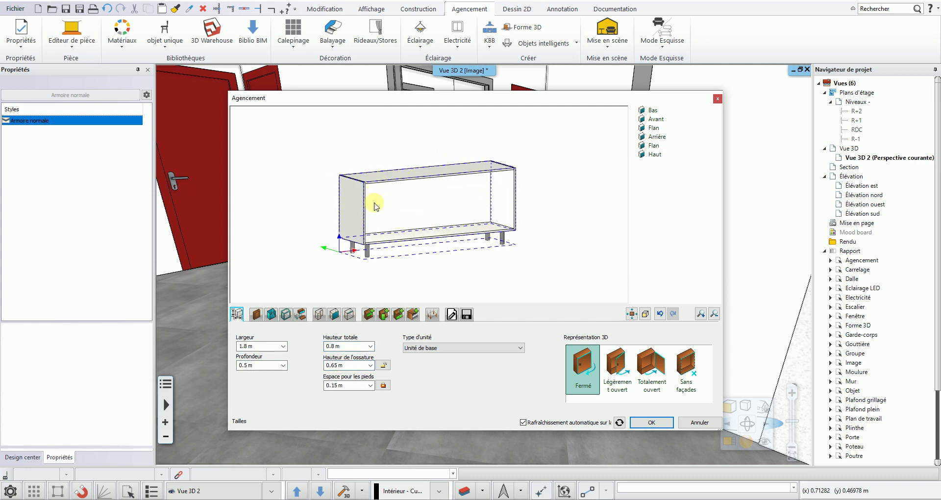
Add a Simple vertical shelf divider at 50% to split the cabinet into two equal compartments
{"action": "left_click", "coordinate": [370, 316]}
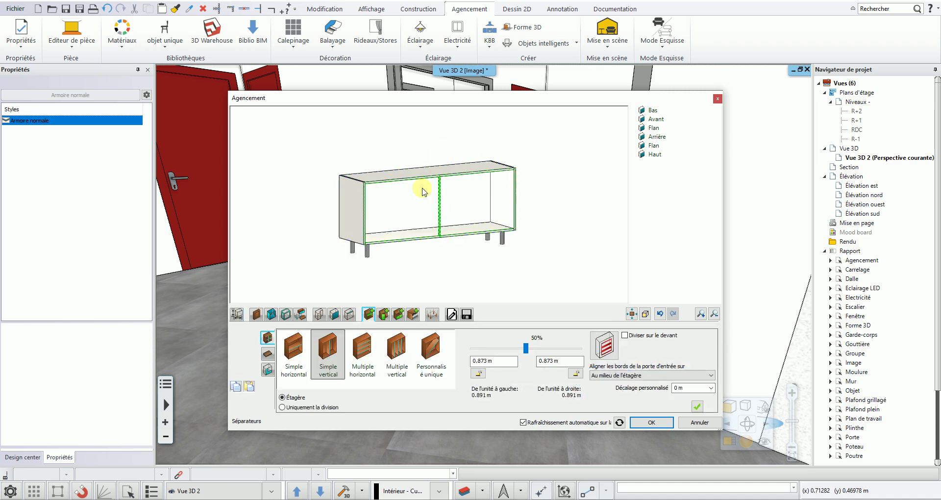
{"action": "left_click", "coordinate": [304, 360]}
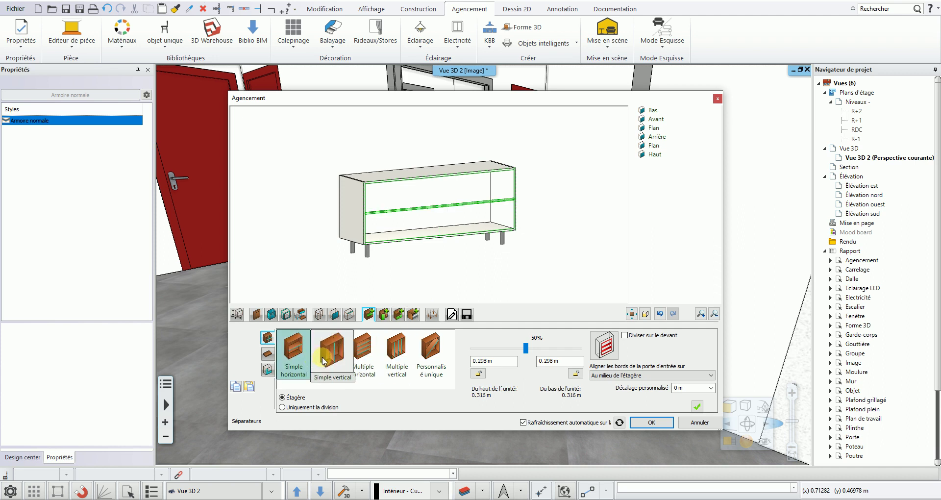
{"action": "left_click", "coordinate": [324, 360]}
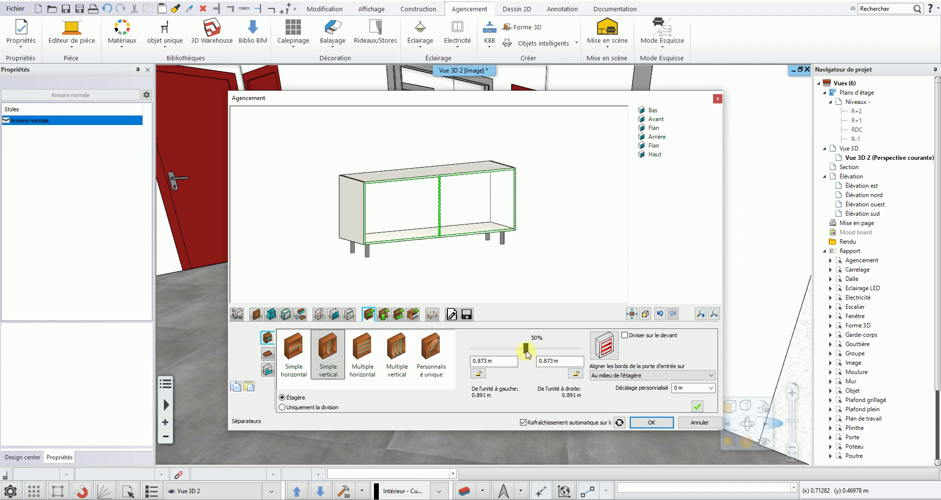
{"action": "mouse_move", "coordinate": [528, 354]}
{"action": "left_mouse_down"}
{"action": "mouse_move", "coordinate": [510, 353]}
{"action": "mouse_move", "coordinate": [528, 352]}
{"action": "left_mouse_up"}
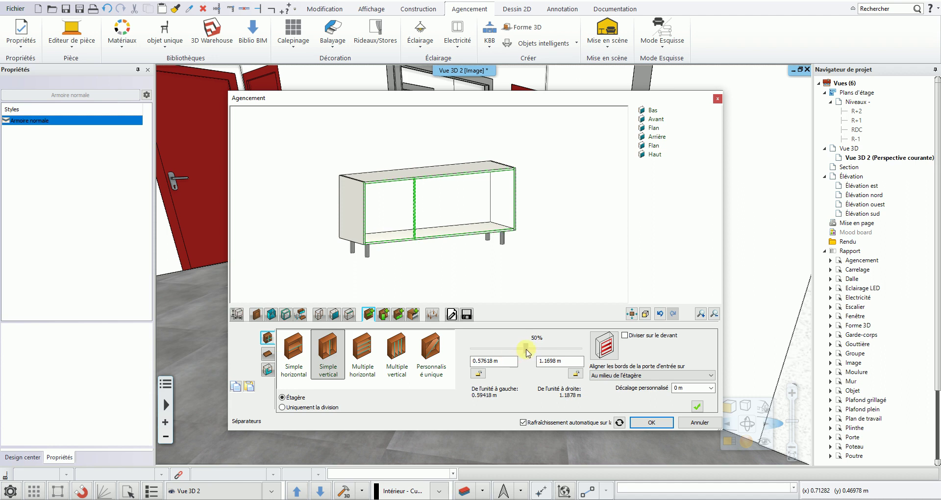
{"action": "left_click", "coordinate": [523, 351]}
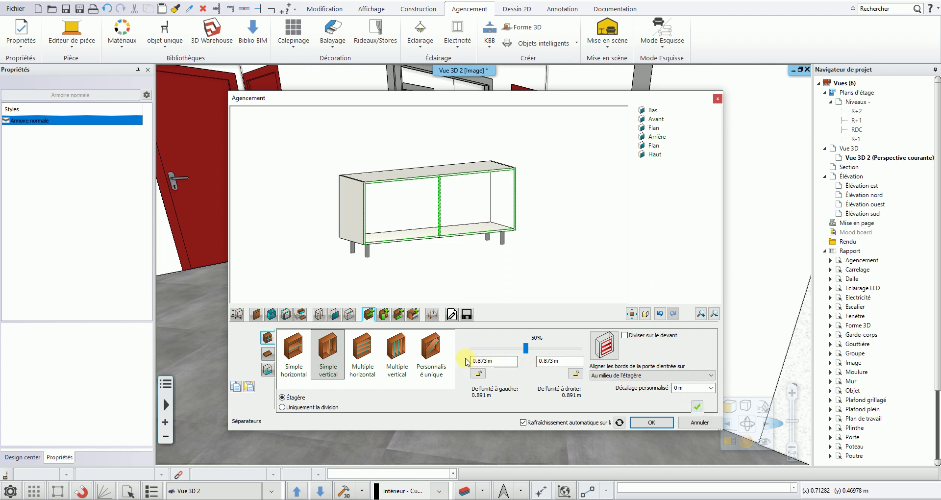
{"action": "left_click", "coordinate": [698, 407]}
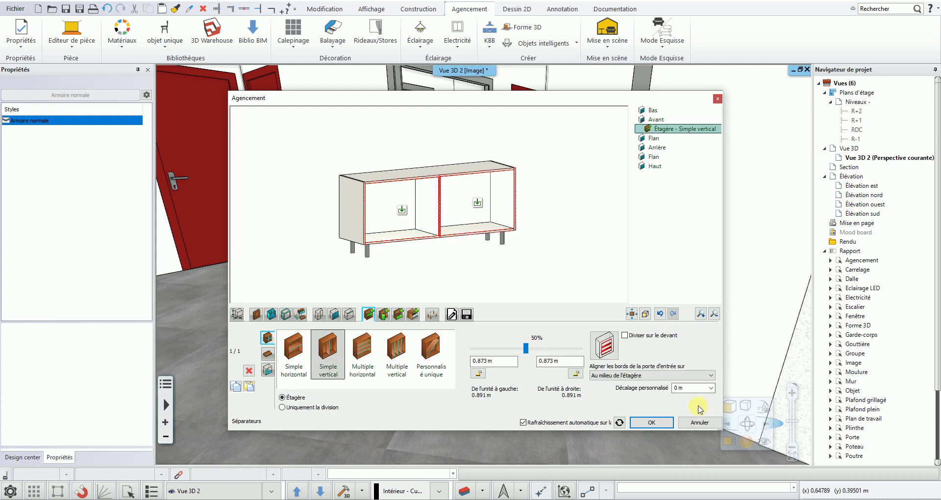
Configure Multiple avec façade drawers for the right compartment, with the number of items set to 3
{"action": "scroll", "coordinate": [433, 201], "scroll_direction": "up", "scroll_amount": 2}
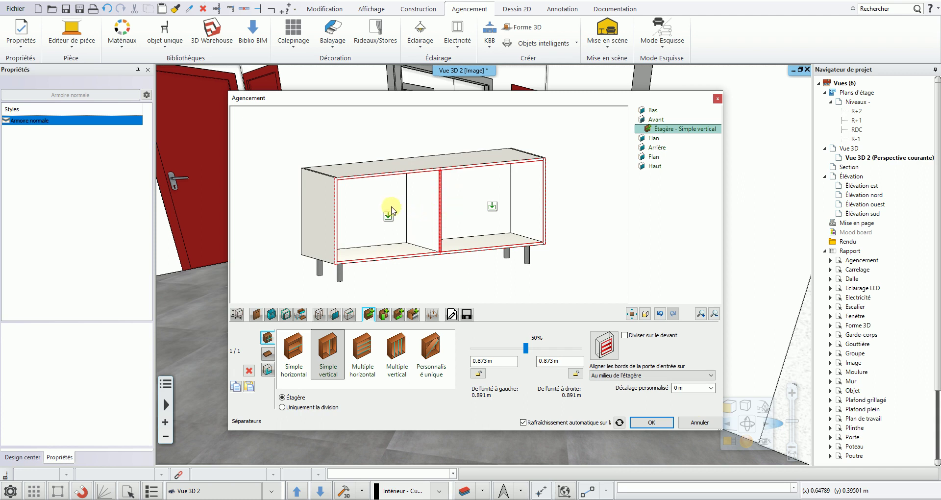
{"action": "left_click", "coordinate": [492, 207]}
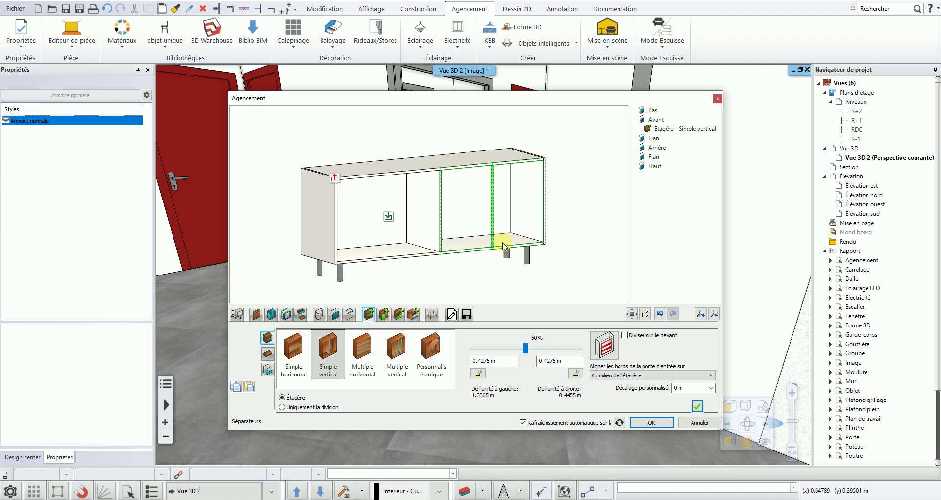
{"action": "left_click", "coordinate": [400, 319]}
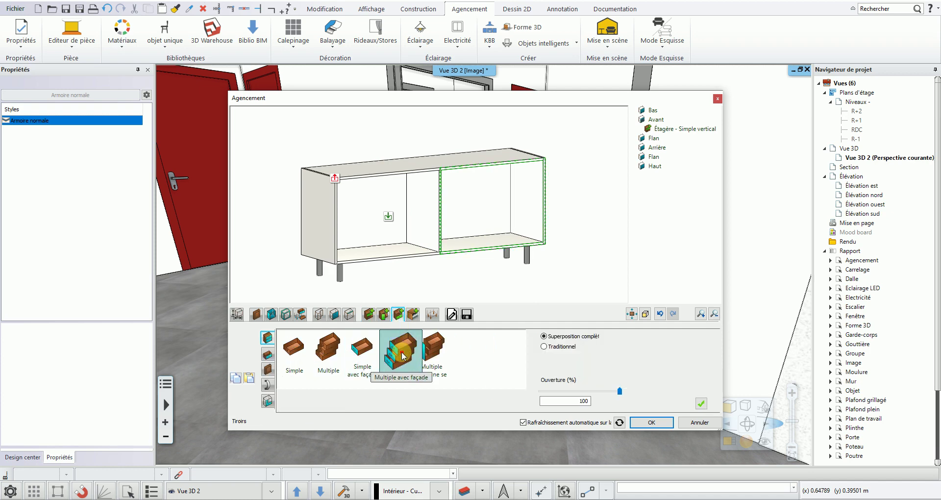
{"action": "left_click", "coordinate": [403, 357]}
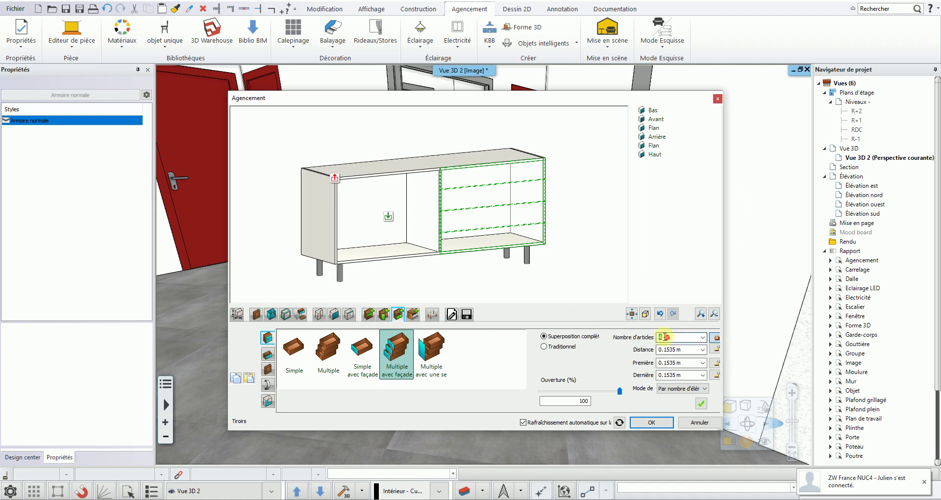
{"action": "left_click_drag", "start_coordinate": [664, 338], "coordinate": [650, 337]}
{"action": "type", "text": "3"}
{"action": "left_click", "coordinate": [675, 349]}
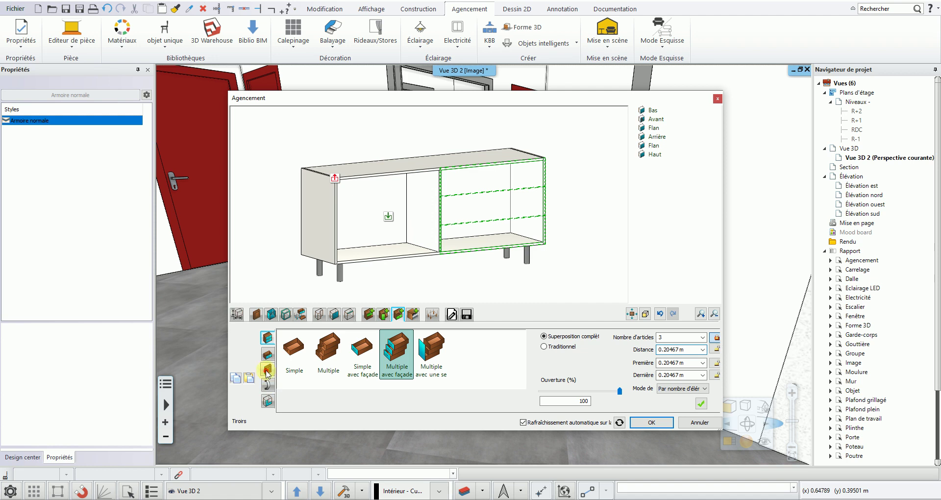
Override the default drawer front and choose the feher lakk 1 front
{"action": "left_click", "coordinate": [268, 370]}
{"action": "left_click", "coordinate": [319, 338]}
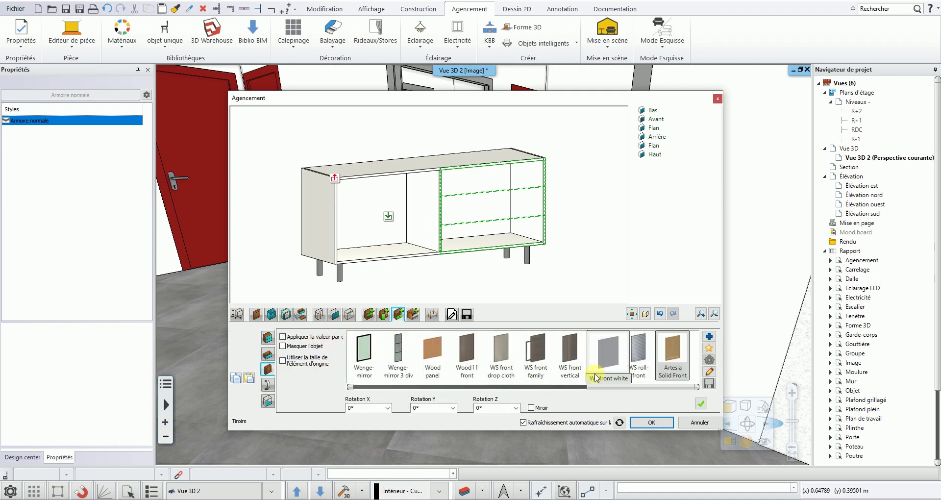
{"action": "left_click_drag", "start_coordinate": [616, 386], "coordinate": [527, 393]}
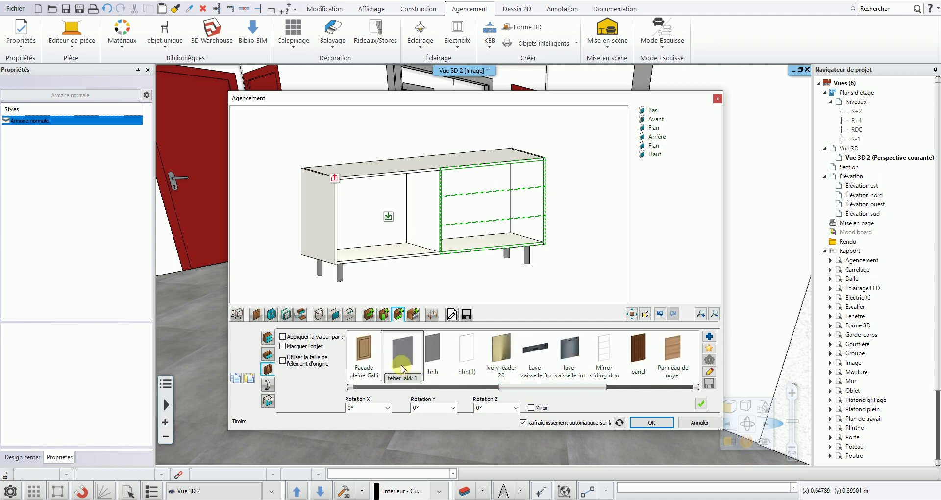
{"action": "left_click", "coordinate": [401, 369]}
Override the default drawer handle with Poignée droite 120 and create the drawers
{"action": "left_click", "coordinate": [269, 386]}
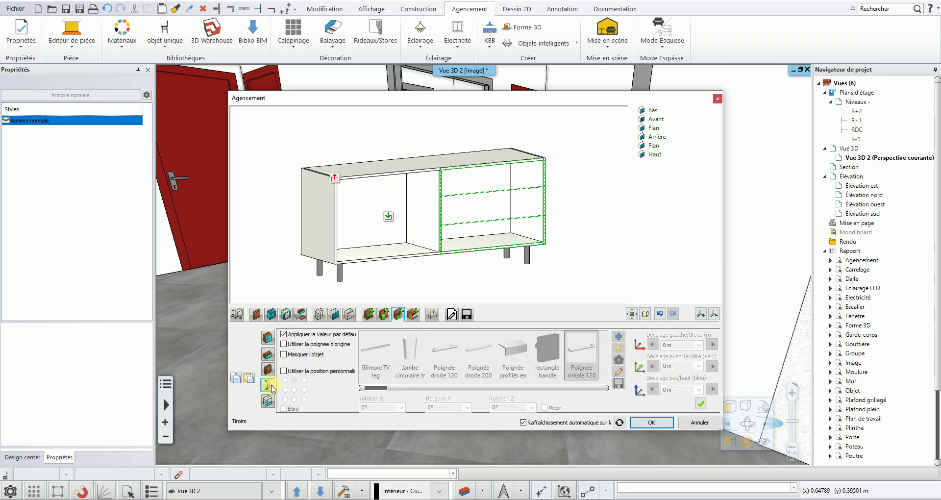
{"action": "left_click", "coordinate": [308, 336]}
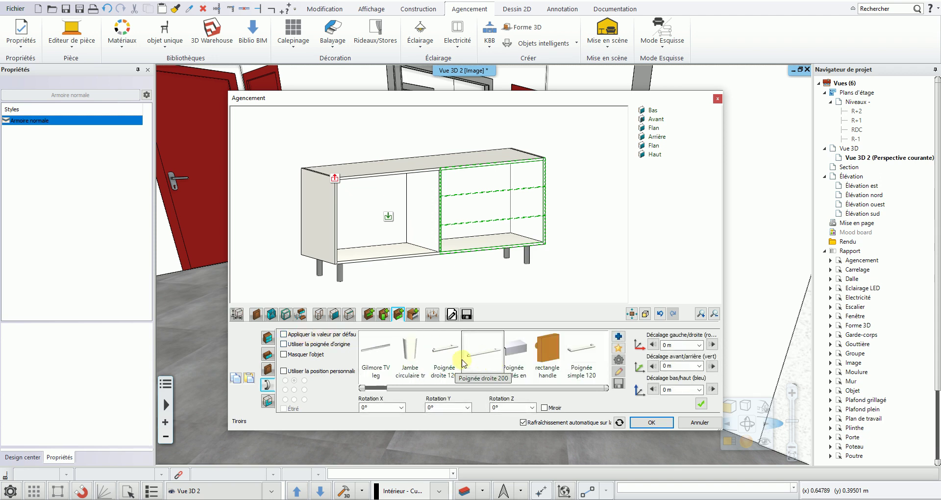
{"action": "left_click", "coordinate": [456, 361]}
{"action": "left_click", "coordinate": [550, 389]}
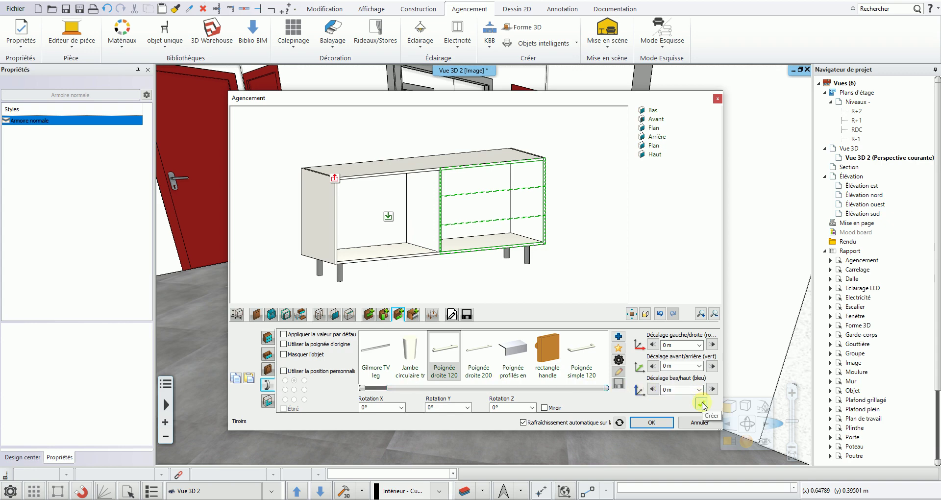
{"action": "left_click", "coordinate": [702, 404]}
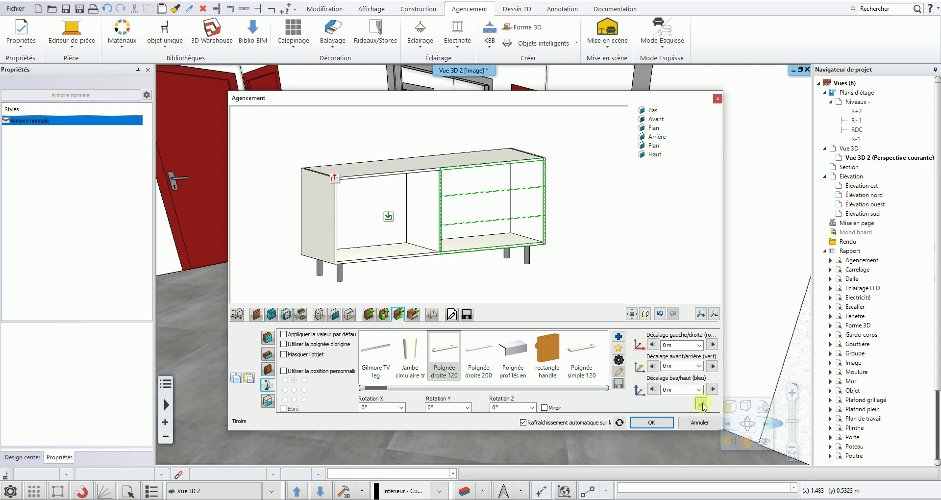
Add Multiple horizontal shelves to the left compartment with the number of items set to 2
{"action": "scroll", "coordinate": [527, 236], "scroll_direction": "up", "scroll_amount": 6}
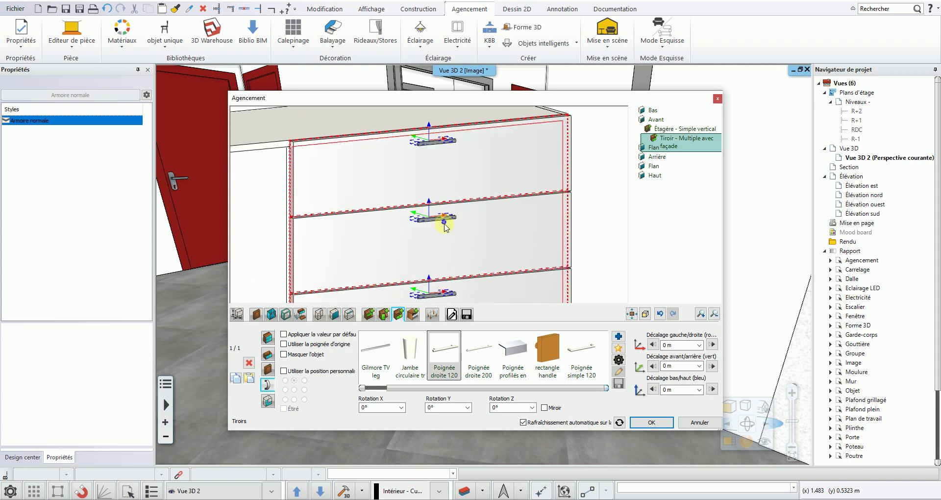
{"action": "scroll", "coordinate": [481, 240], "scroll_direction": "up", "scroll_amount": 2}
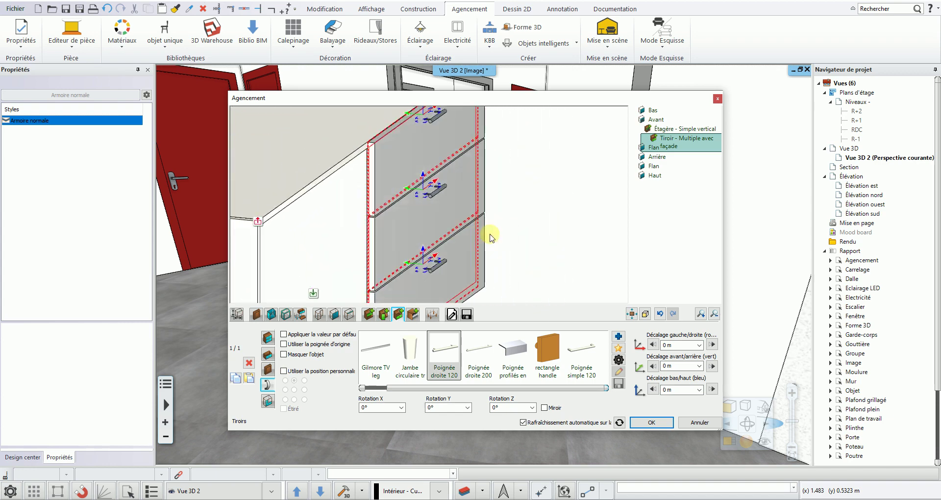
{"action": "scroll", "coordinate": [465, 236], "scroll_direction": "down", "scroll_amount": 4}
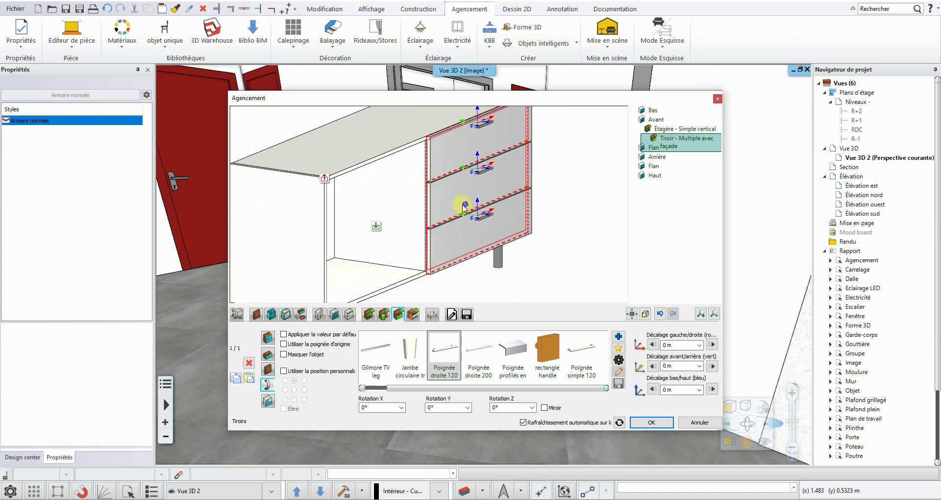
{"action": "scroll", "coordinate": [379, 231], "scroll_direction": "up", "scroll_amount": 1}
{"action": "right_click_drag", "start_coordinate": [378, 228], "coordinate": [351, 232]}
{"action": "middle_click_drag", "start_coordinate": [351, 233], "coordinate": [424, 195]}
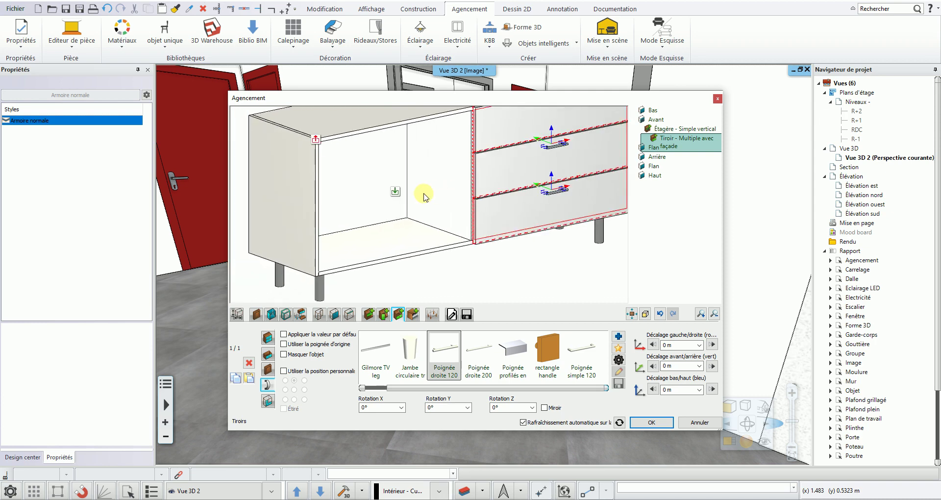
{"action": "left_click", "coordinate": [396, 194]}
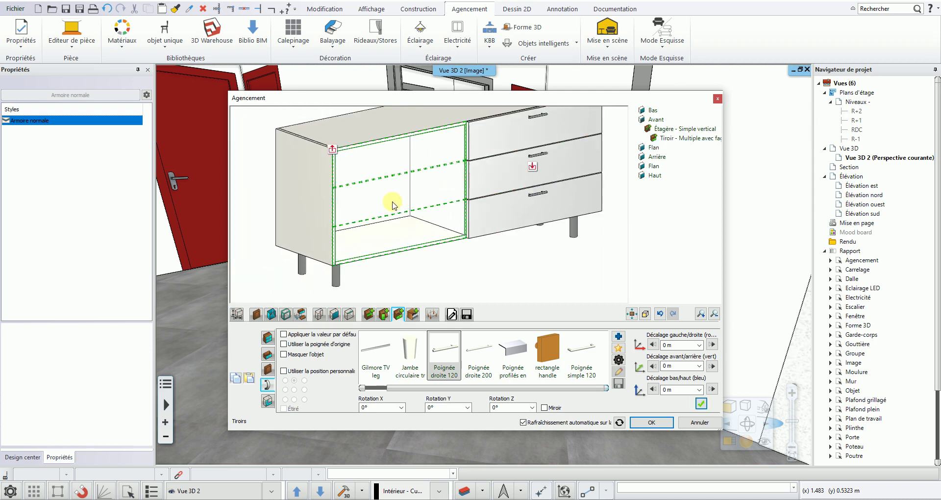
{"action": "left_click", "coordinate": [371, 314]}
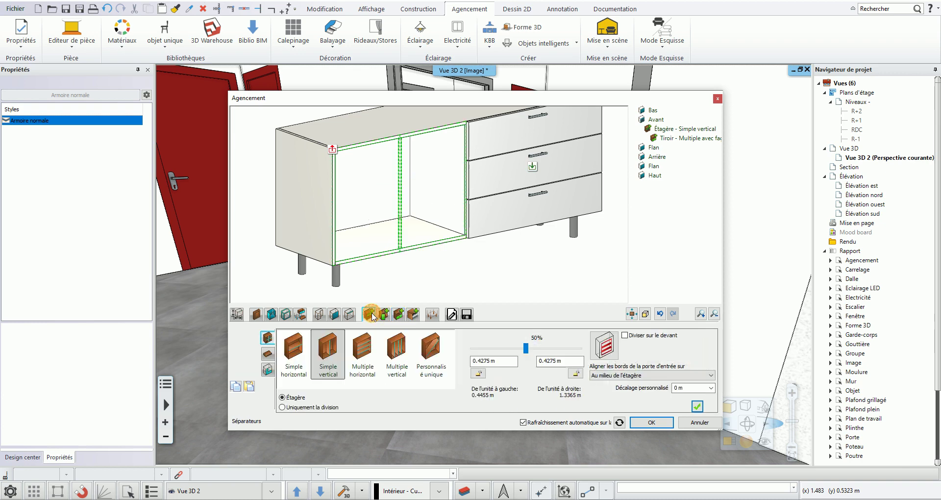
{"action": "left_click", "coordinate": [363, 351]}
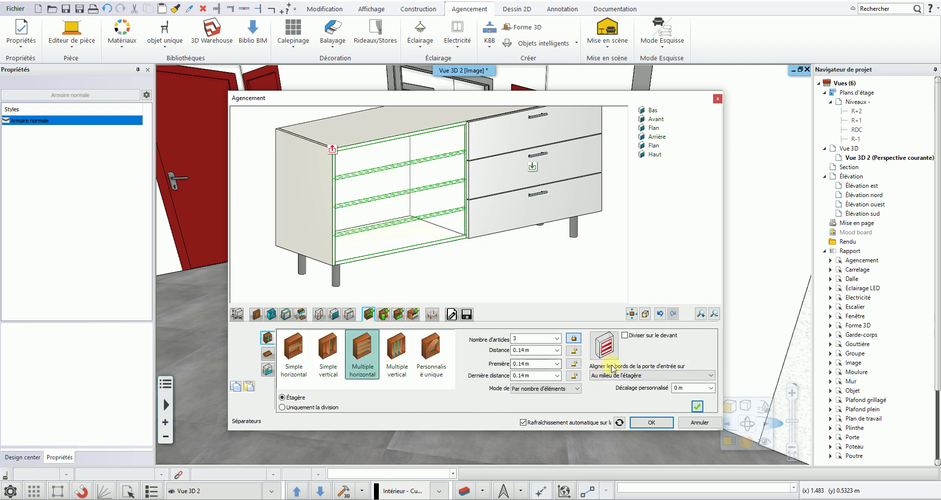
{"action": "double_click", "coordinate": [534, 339]}
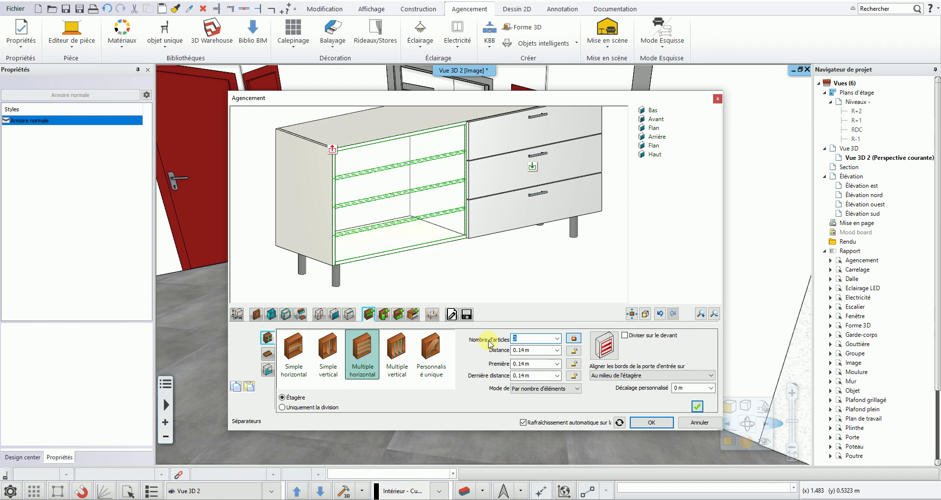
{"action": "left_click", "coordinate": [698, 406]}
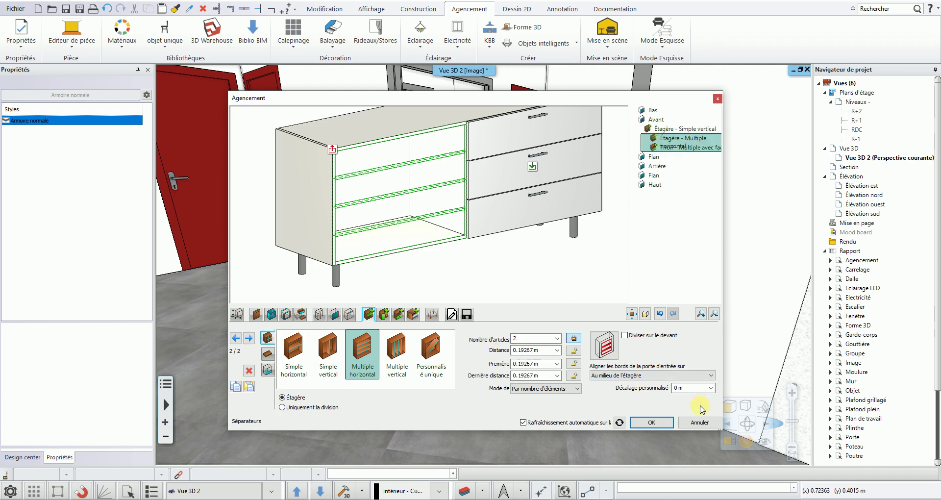
Set up a 2, 3 ou 4 faces door with 2 leaves across the sideboard's left compartment
{"action": "left_click_drag", "start_coordinate": [461, 256], "coordinate": [447, 245]}
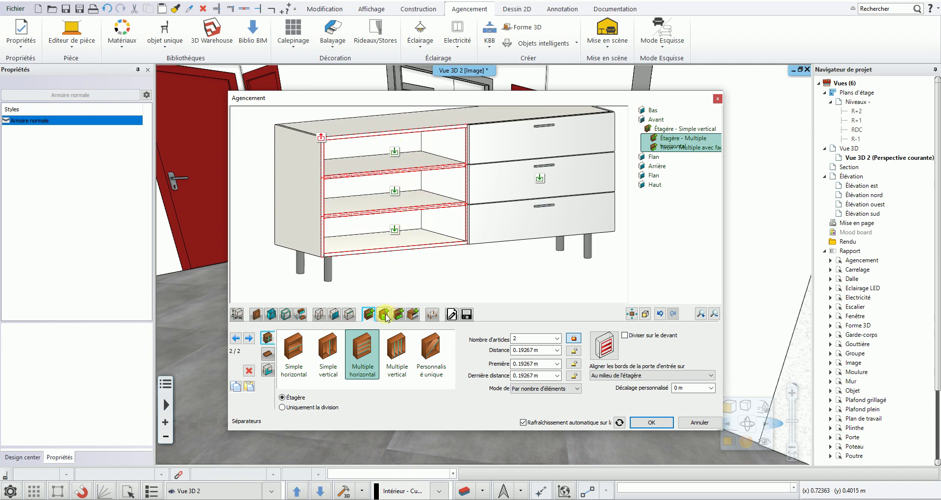
{"action": "left_click", "coordinate": [400, 152]}
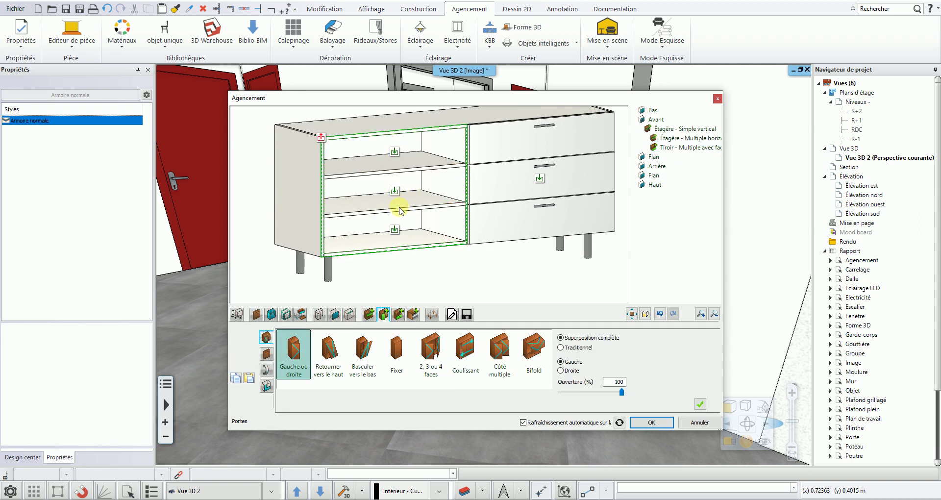
{"action": "left_click", "coordinate": [430, 352]}
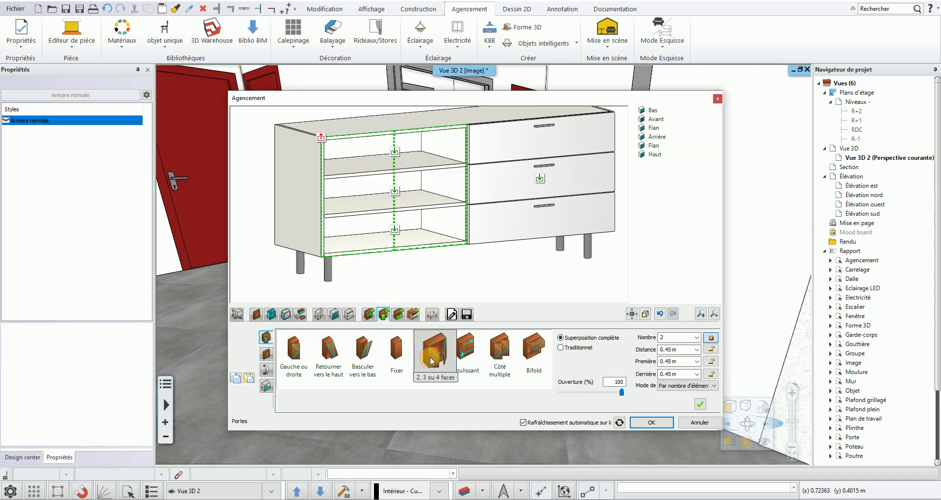
Override the default door front and choose the feher lakk 1 front for the doors
{"action": "left_click", "coordinate": [266, 353]}
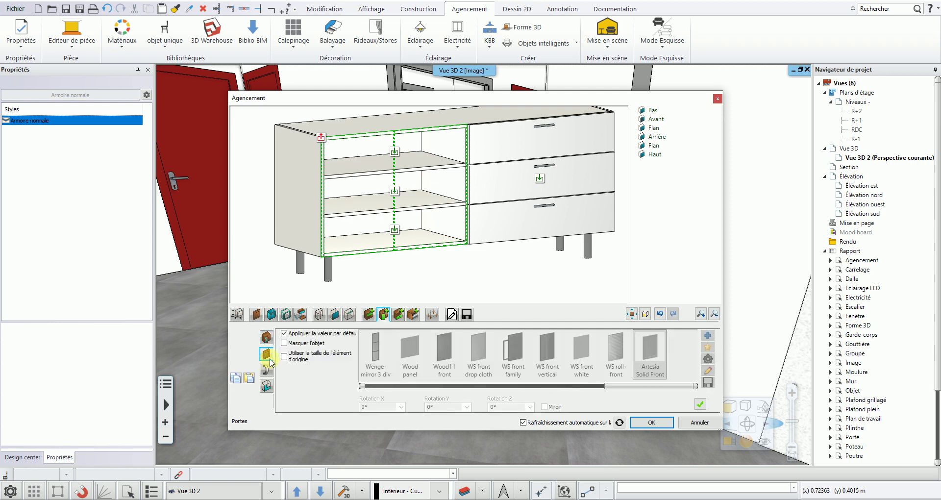
{"action": "left_click", "coordinate": [284, 333]}
{"action": "left_click_drag", "start_coordinate": [616, 385], "coordinate": [507, 386]}
{"action": "left_click", "coordinate": [587, 361]}
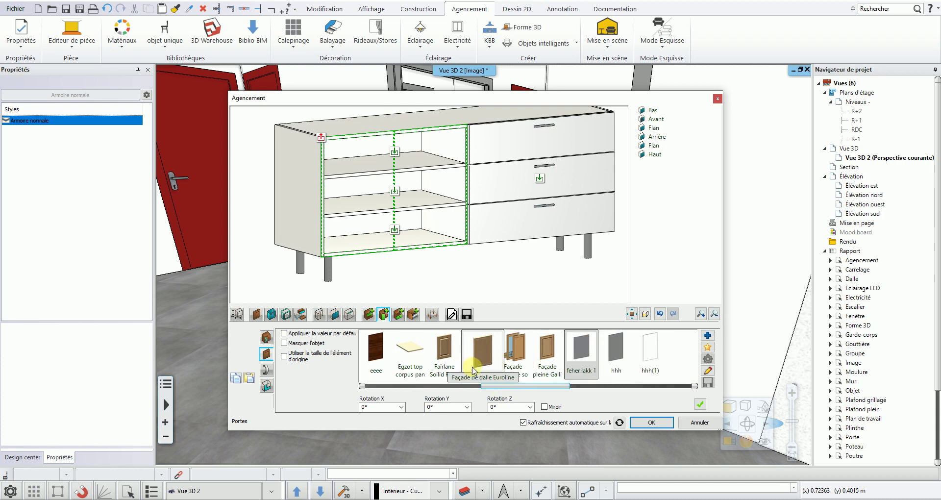
Override the default door handle with Poignée droite 120 and create the doors on the left compartment
{"action": "left_click", "coordinate": [268, 372]}
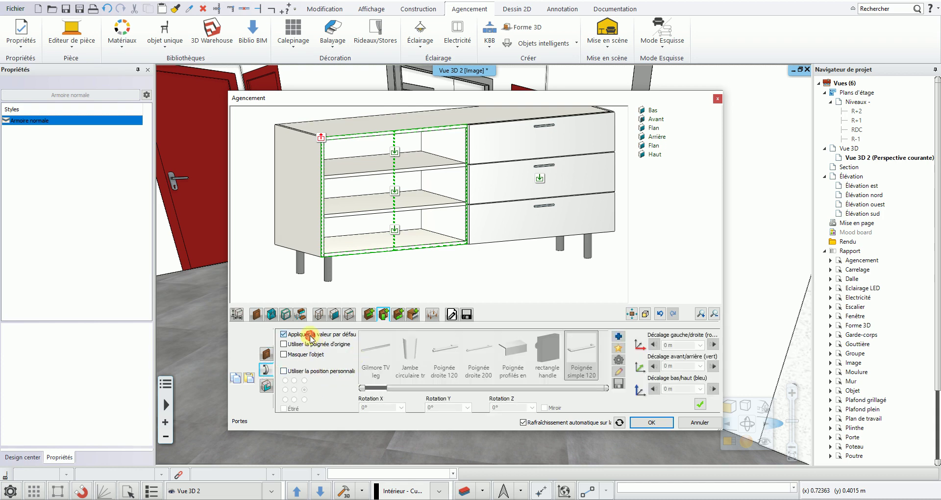
{"action": "left_click", "coordinate": [434, 353]}
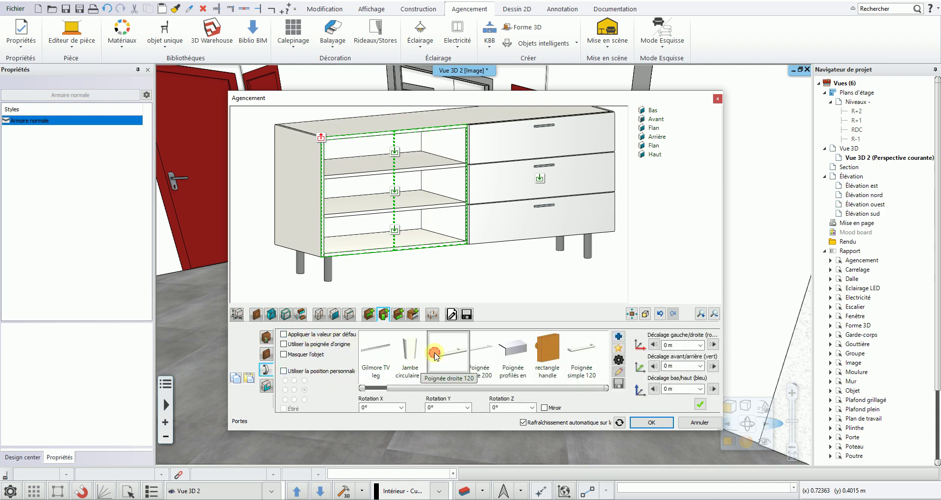
{"action": "left_click", "coordinate": [697, 406]}
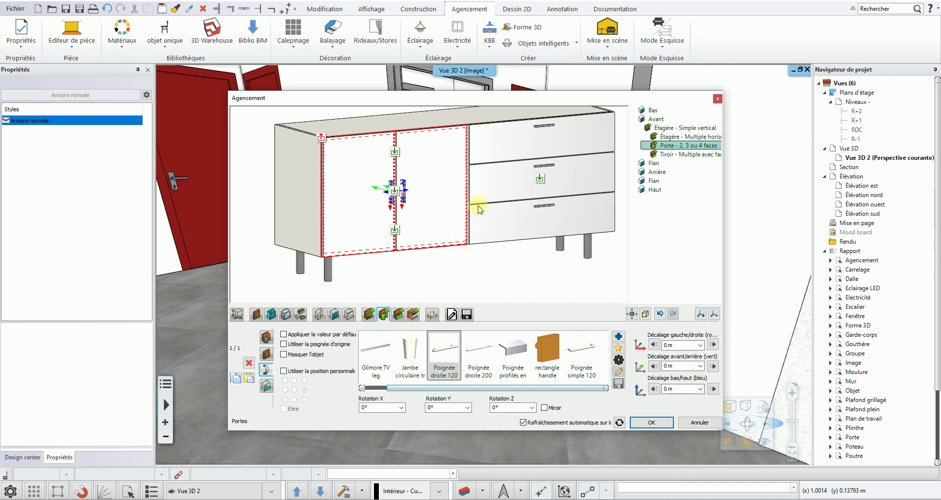
Set the sideboard's default side panel to feher lakk 1
{"action": "left_click_drag", "start_coordinate": [479, 208], "coordinate": [490, 241]}
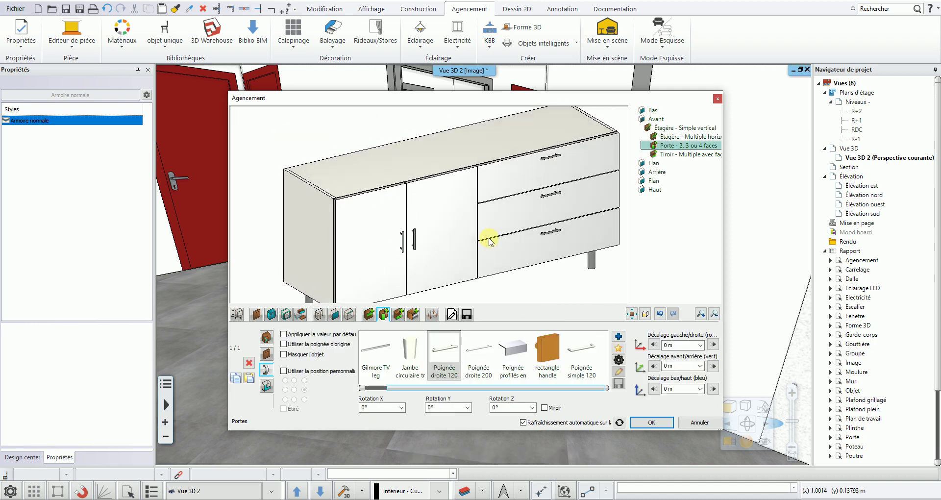
{"action": "left_click", "coordinate": [414, 178]}
{"action": "left_click_drag", "start_coordinate": [463, 181], "coordinate": [436, 182]}
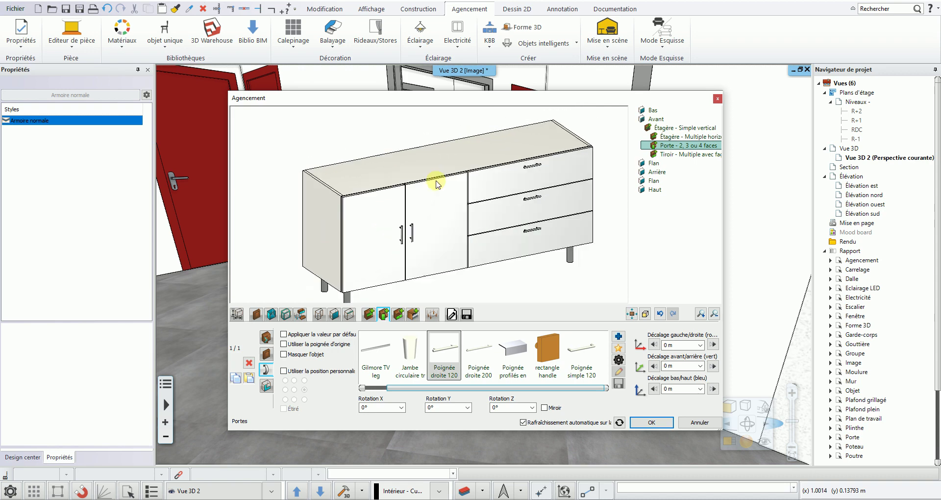
{"action": "left_click_drag", "start_coordinate": [333, 199], "coordinate": [300, 257]}
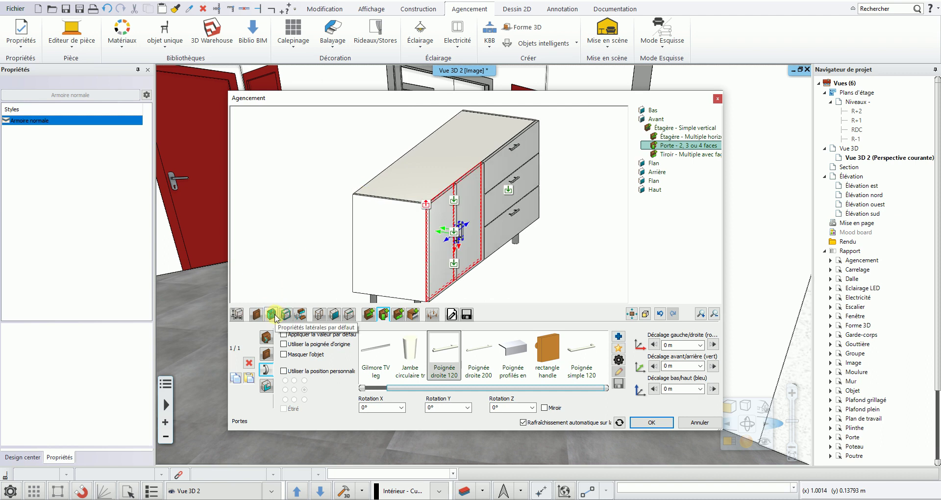
{"action": "left_click", "coordinate": [272, 314]}
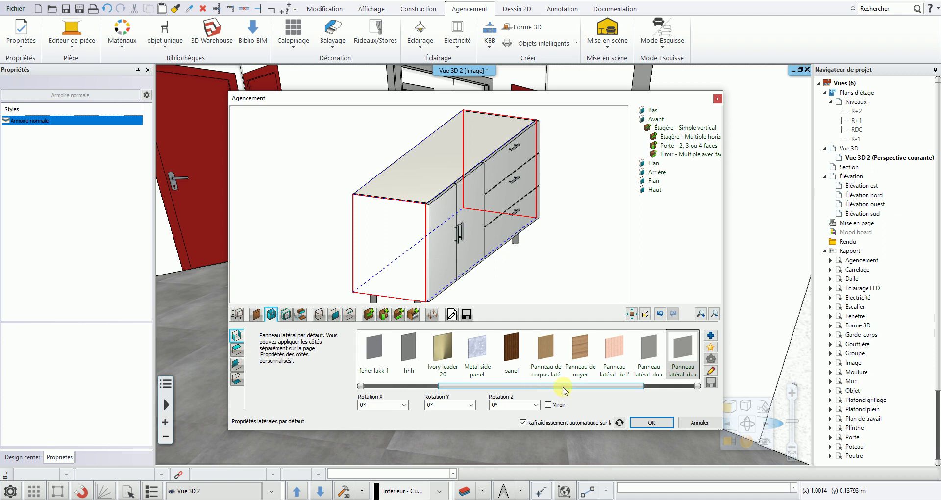
{"action": "left_click_drag", "start_coordinate": [592, 390], "coordinate": [580, 391]}
{"action": "left_click", "coordinate": [442, 348]}
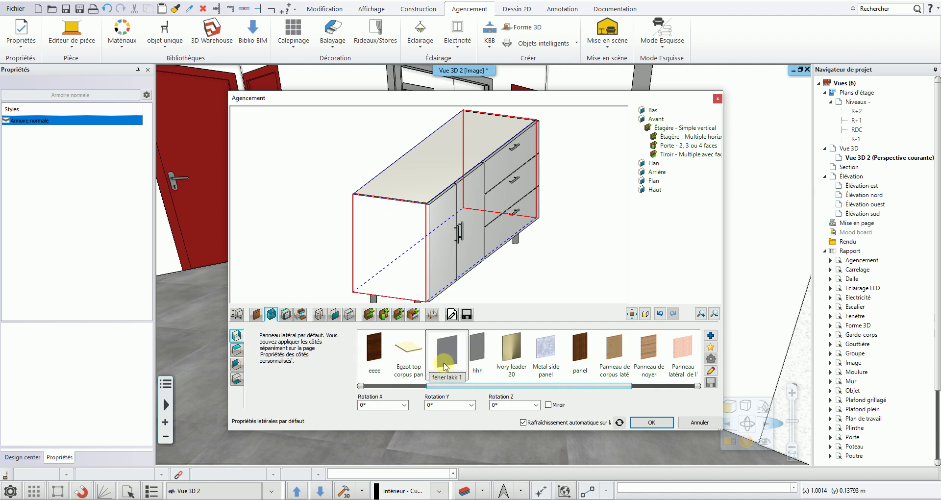
{"action": "left_click_drag", "start_coordinate": [510, 216], "coordinate": [343, 212]}
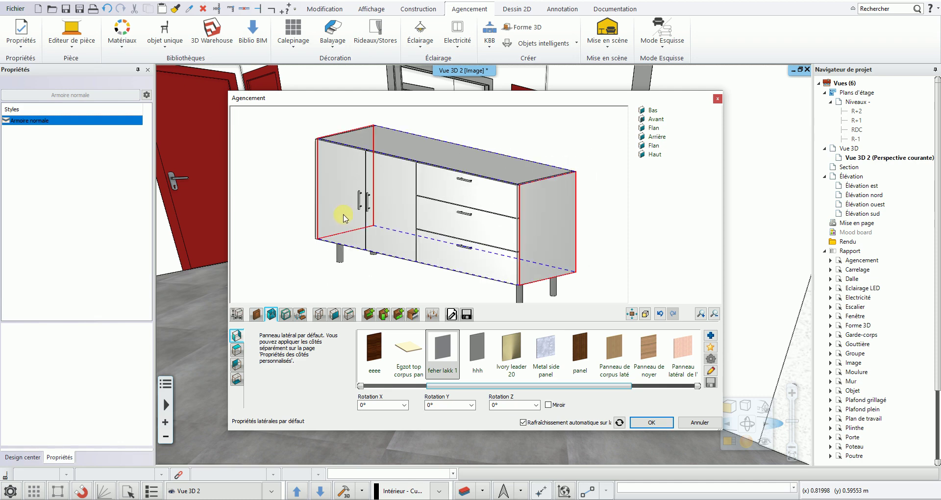
Accept the cabinet design and place the sideboard against the wall below the interior window, about 2.53 m and 0.77 m from the wall's ends
{"action": "left_click", "coordinate": [651, 422]}
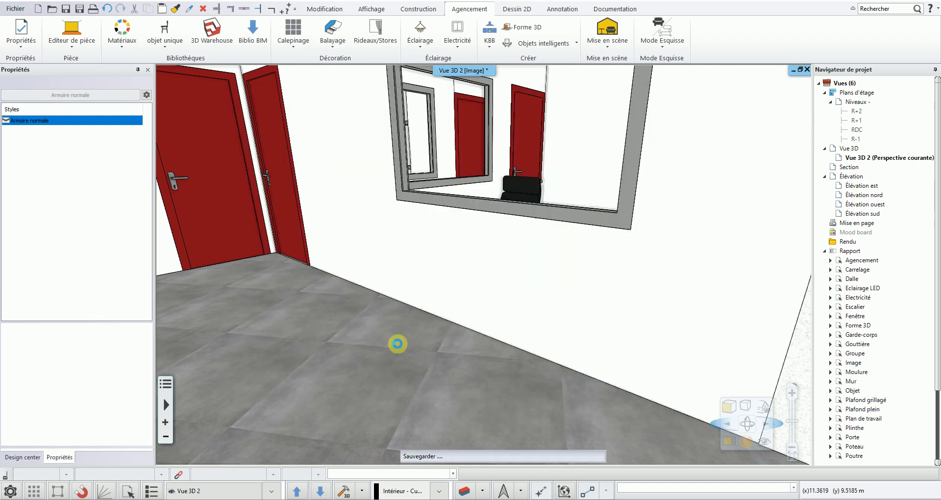
{"action": "scroll", "coordinate": [302, 361], "scroll_direction": "down", "scroll_amount": 3}
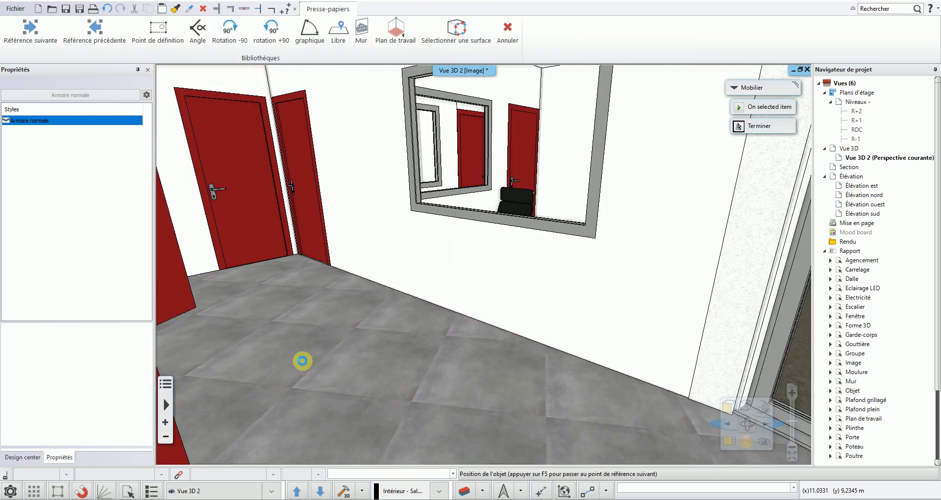
{"action": "scroll", "coordinate": [347, 411], "scroll_direction": "down", "scroll_amount": 3}
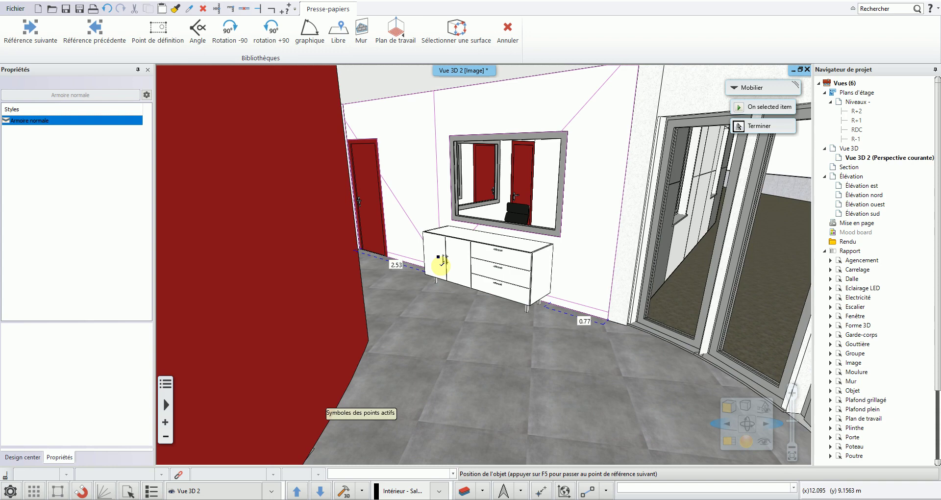
{"action": "left_click", "coordinate": [441, 262]}
{"action": "key", "text": "Escape"}
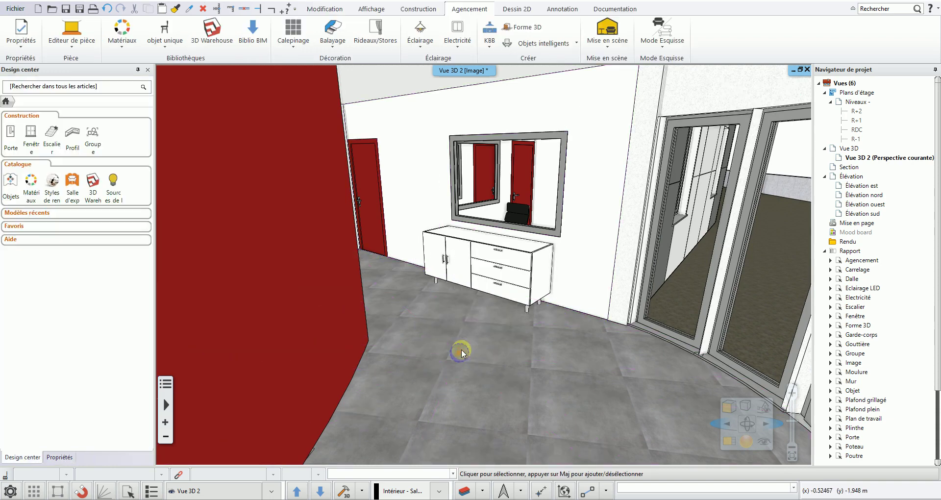
Set the 3D representation of the cabinets to Portes ouvertes and view the sideboard's open drawers
{"action": "scroll", "coordinate": [489, 256], "scroll_direction": "up", "scroll_amount": 5}
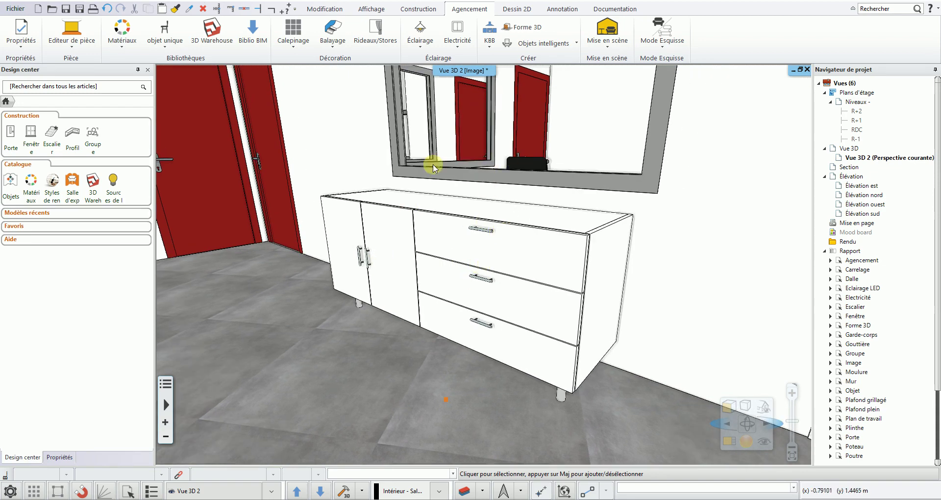
{"action": "left_click", "coordinate": [489, 46]}
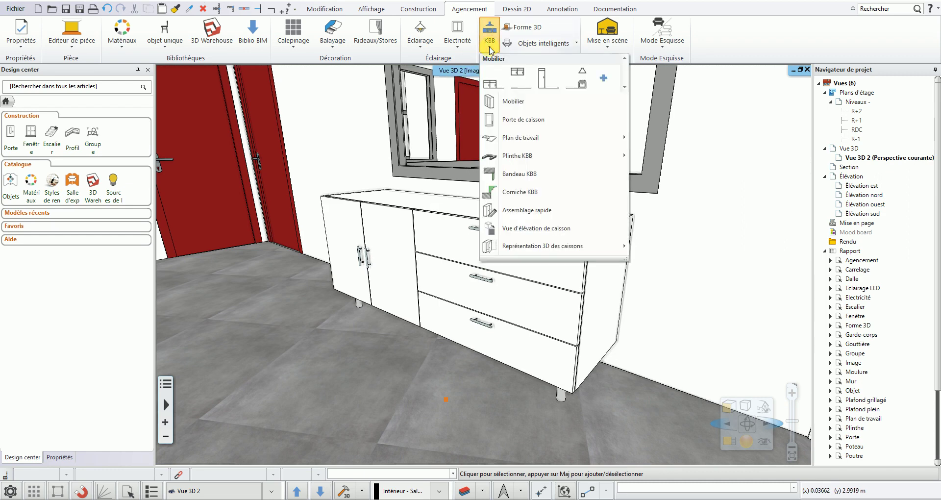
{"action": "mouse_move", "coordinate": [552, 247]}
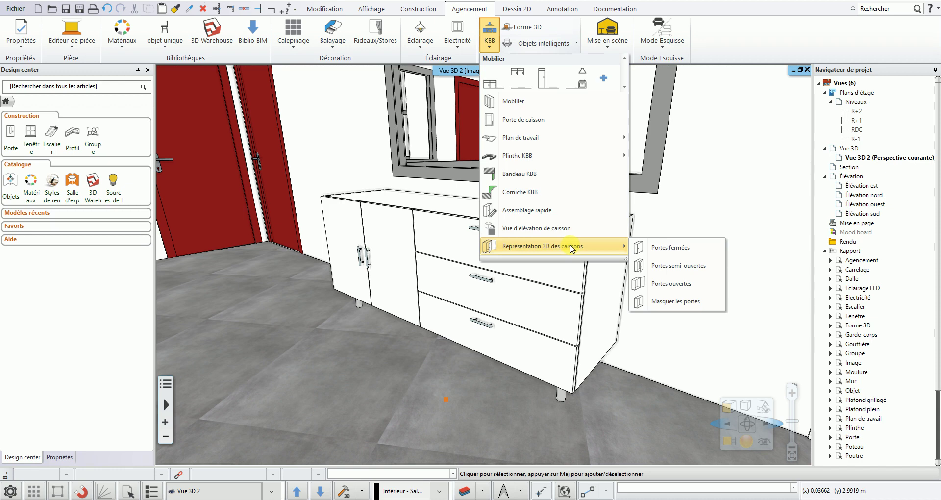
{"action": "left_click", "coordinate": [679, 290]}
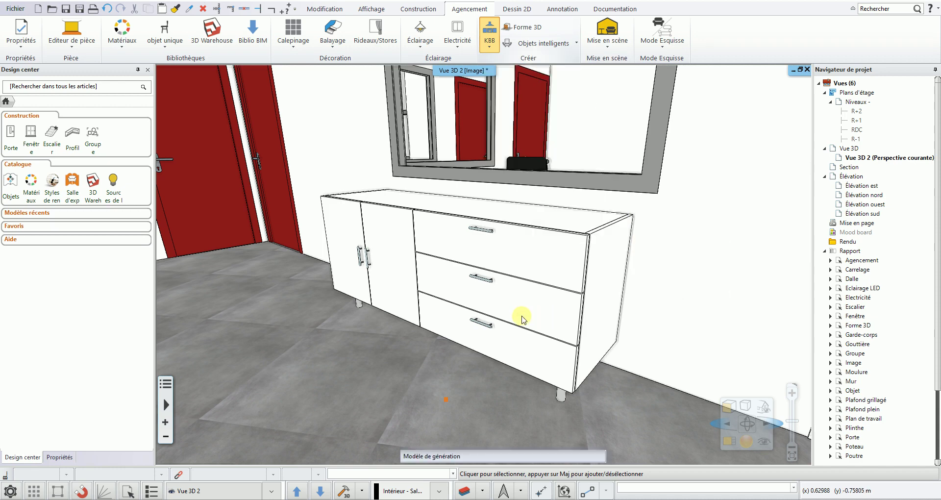
{"action": "middle_click_drag", "start_coordinate": [510, 325], "coordinate": [528, 277]}
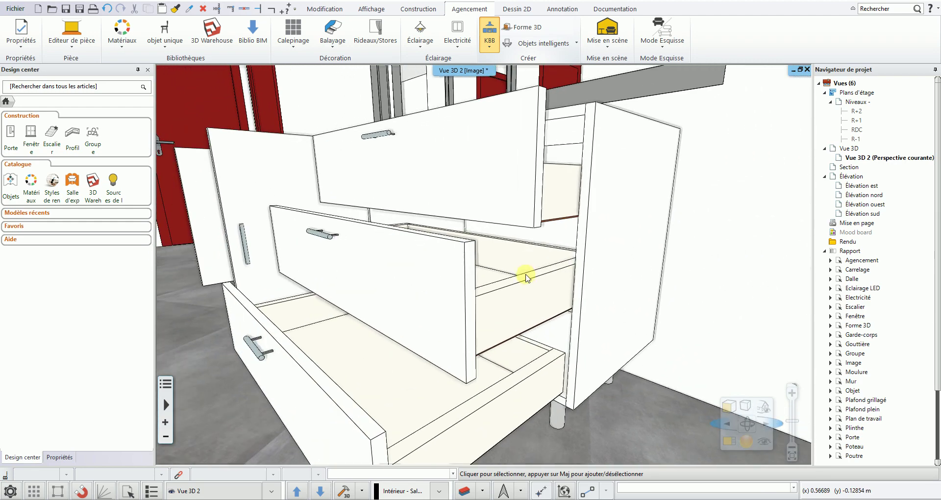
{"action": "scroll", "coordinate": [520, 277], "scroll_direction": "down", "scroll_amount": 3}
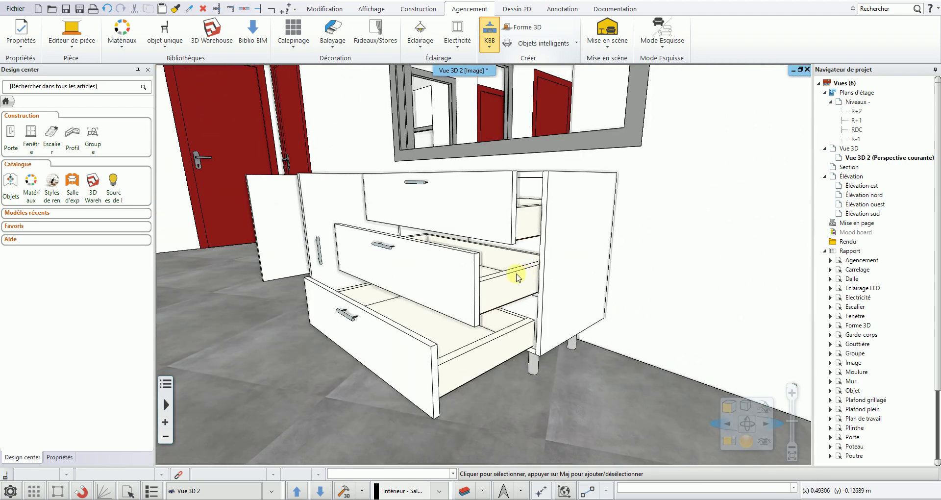
Replace the sideboard's white panel material with g540 from the Autre group of the COULEURS materials
{"action": "left_click", "coordinate": [38, 186]}
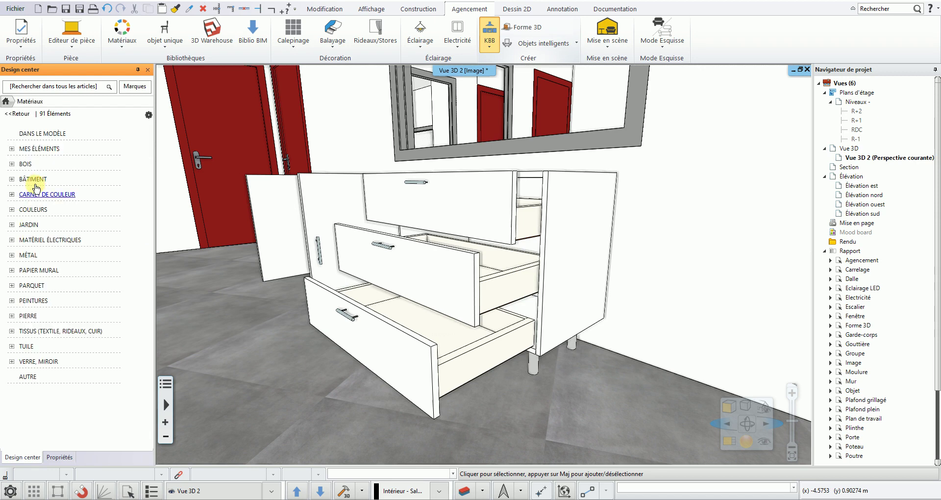
{"action": "left_click", "coordinate": [14, 211]}
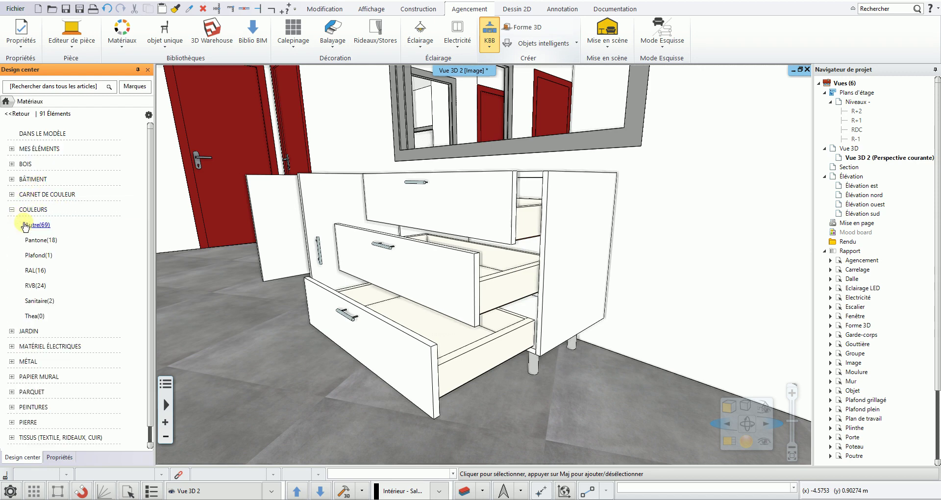
{"action": "left_click", "coordinate": [27, 225]}
{"action": "scroll", "coordinate": [124, 292], "scroll_direction": "down", "scroll_amount": 5}
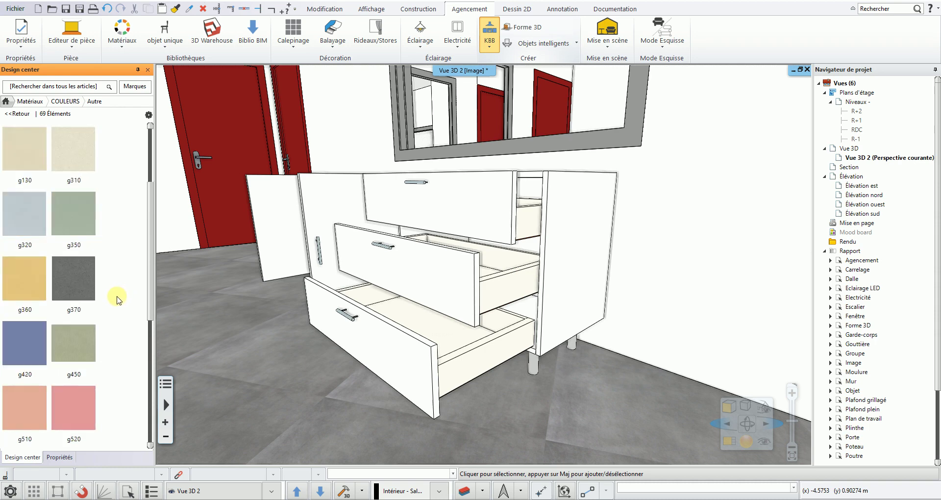
{"action": "scroll", "coordinate": [118, 300], "scroll_direction": "down", "scroll_amount": 5}
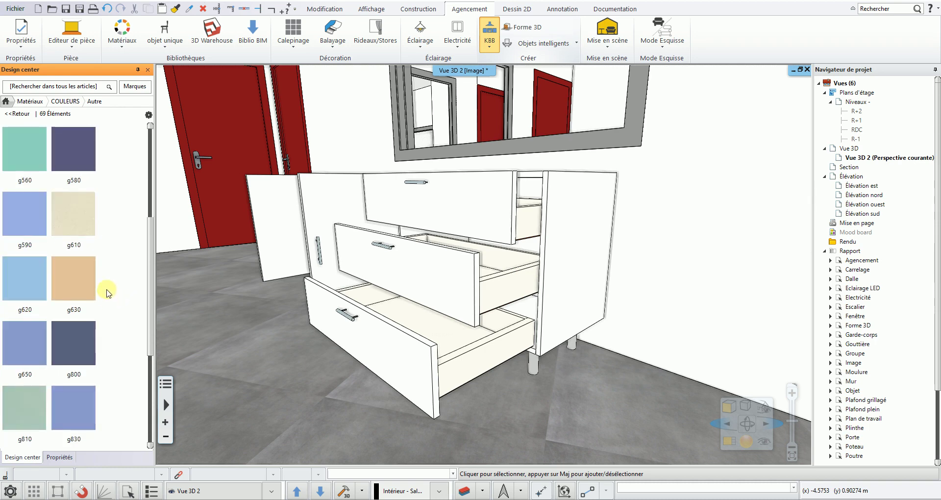
{"action": "scroll", "coordinate": [108, 293], "scroll_direction": "up", "scroll_amount": 3}
{"action": "left_click_drag", "start_coordinate": [86, 273], "coordinate": [401, 282]}
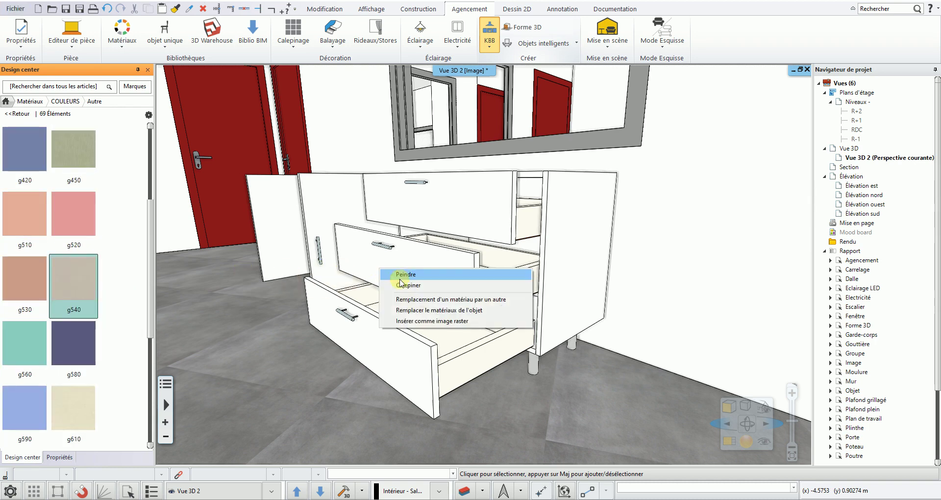
{"action": "left_click", "coordinate": [434, 321]}
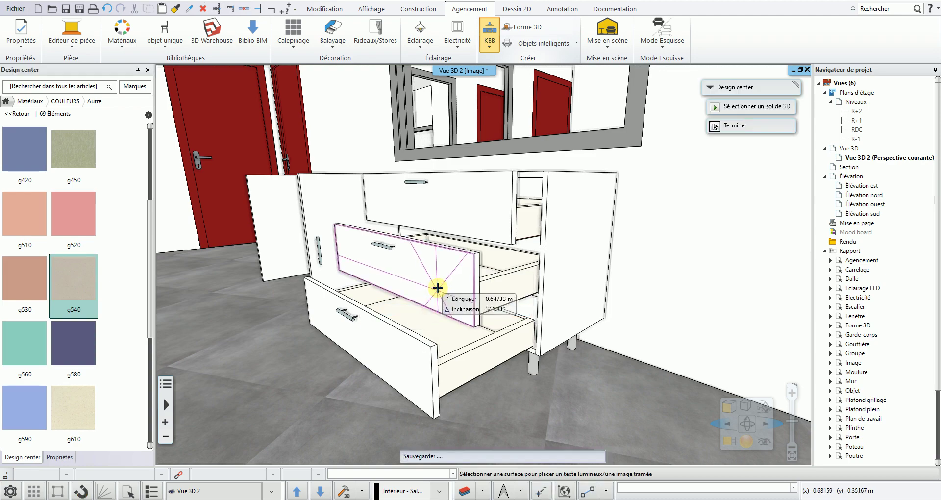
{"action": "left_click", "coordinate": [421, 275]}
{"action": "key", "text": "Escape"}
{"action": "mouse_move", "coordinate": [417, 271]}
{"action": "middle_mouse_down"}
{"action": "mouse_move", "coordinate": [392, 265]}
{"action": "mouse_move", "coordinate": [435, 276]}
{"action": "mouse_move", "coordinate": [421, 270]}
{"action": "middle_mouse_up"}
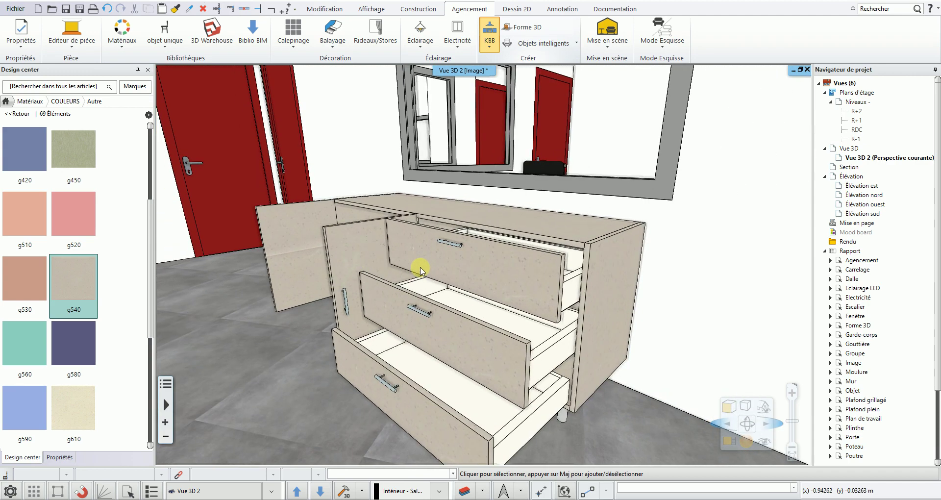
In the RDC floor plan, generate the cabinet cutting list (Liste de coupe de caissons) for the hall sideboard and place it east of the plot
{"action": "double_click", "coordinate": [864, 130]}
{"action": "scroll", "coordinate": [422, 267], "scroll_direction": "up", "scroll_amount": 6}
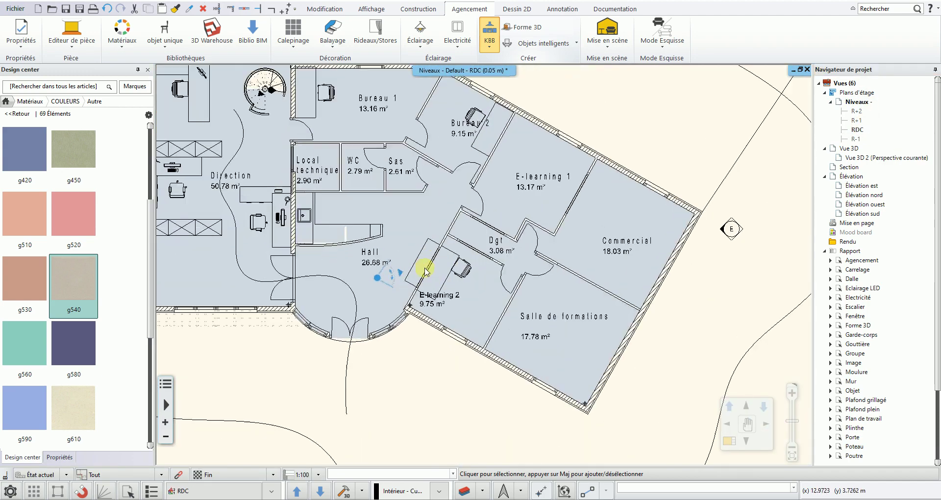
{"action": "scroll", "coordinate": [444, 265], "scroll_direction": "up", "scroll_amount": 1}
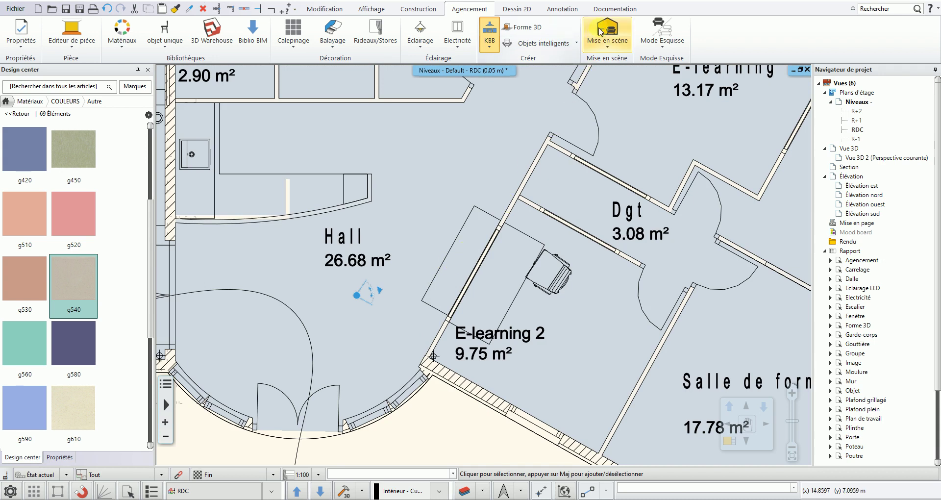
{"action": "left_click", "coordinate": [609, 10]}
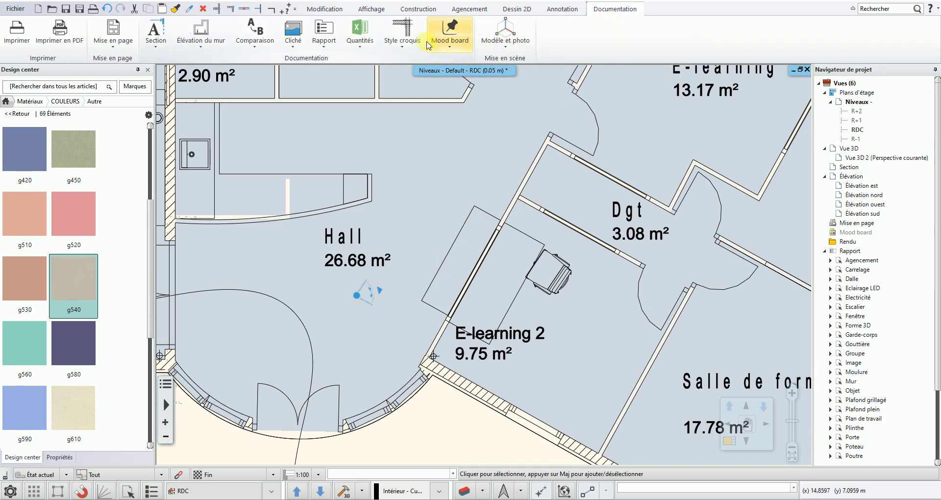
{"action": "left_click", "coordinate": [366, 52]}
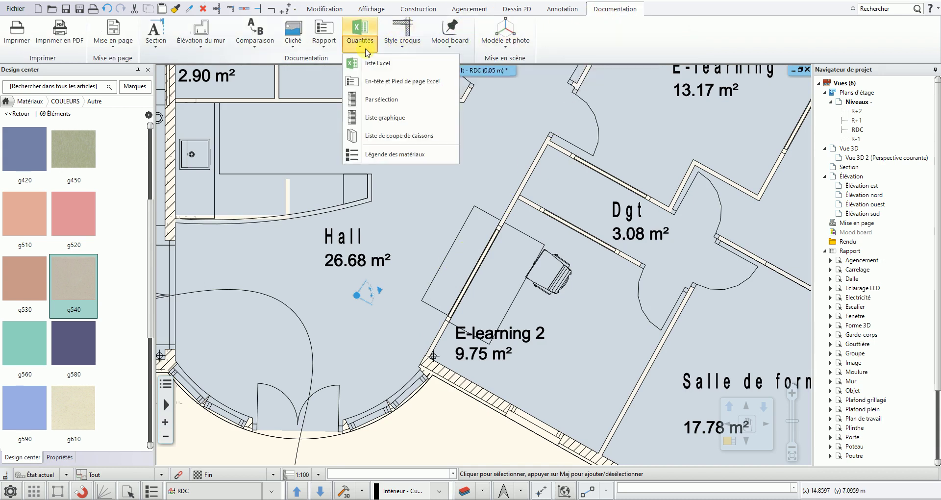
{"action": "left_click", "coordinate": [395, 136]}
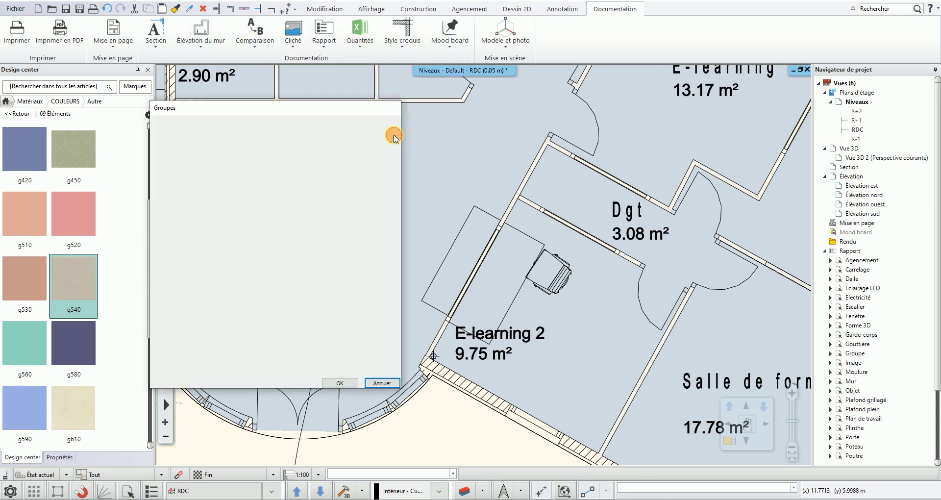
{"action": "left_click", "coordinate": [341, 382]}
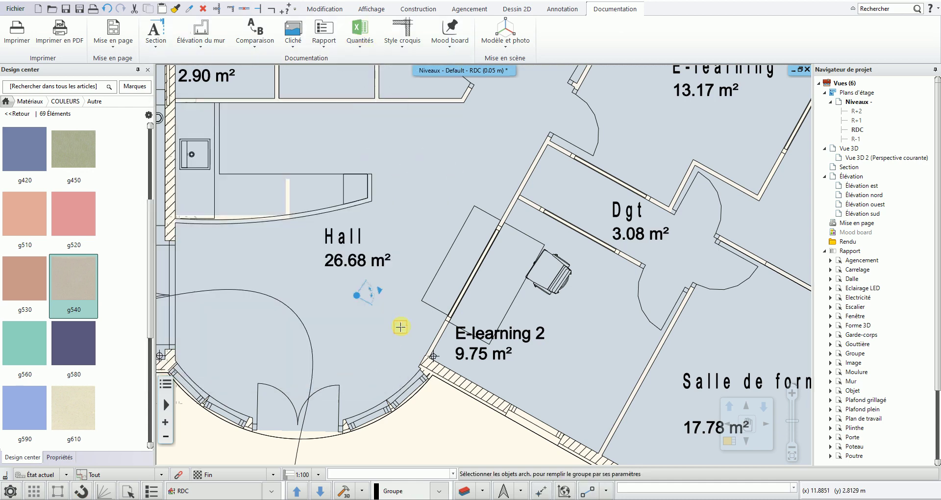
{"action": "left_click", "coordinate": [421, 294]}
{"action": "scroll", "coordinate": [447, 266], "scroll_direction": "down", "scroll_amount": 8}
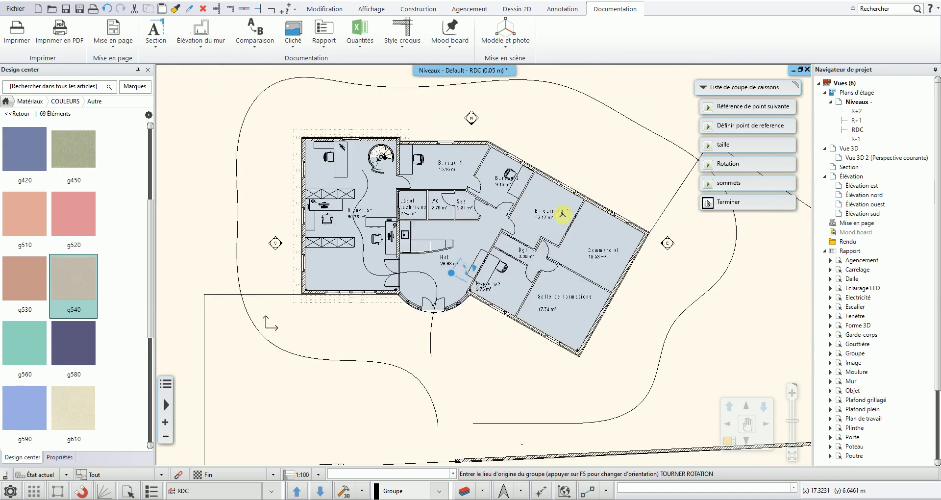
{"action": "middle_click_drag", "start_coordinate": [452, 217], "coordinate": [255, 210]}
{"action": "left_click", "coordinate": [537, 162]}
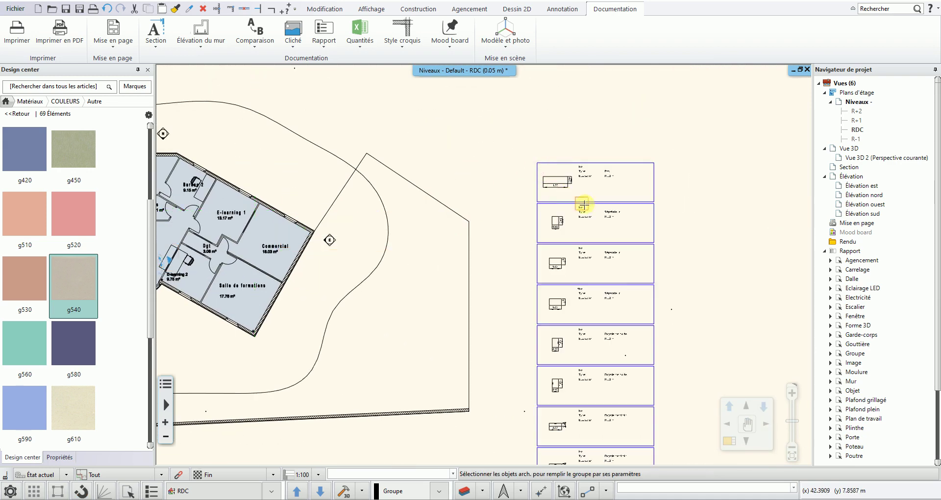
Examine the dimensions, type and thickness of each panel in the sideboard's cutting list, from the Bas panel down to the Flan and Arrière panels
{"action": "scroll", "coordinate": [587, 203], "scroll_direction": "up", "scroll_amount": 1}
{"action": "scroll", "coordinate": [587, 203], "scroll_direction": "up", "scroll_amount": 3}
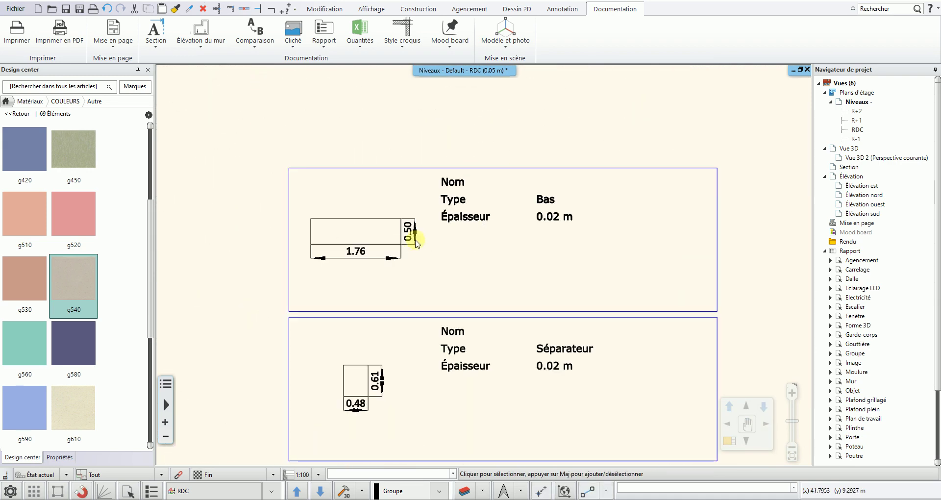
{"action": "scroll", "coordinate": [419, 267], "scroll_direction": "down", "scroll_amount": 1}
{"action": "middle_click_drag", "start_coordinate": [456, 390], "coordinate": [447, 165]}
{"action": "scroll", "coordinate": [448, 227], "scroll_direction": "down", "scroll_amount": 2}
{"action": "middle_click_drag", "start_coordinate": [459, 230], "coordinate": [456, 204]}
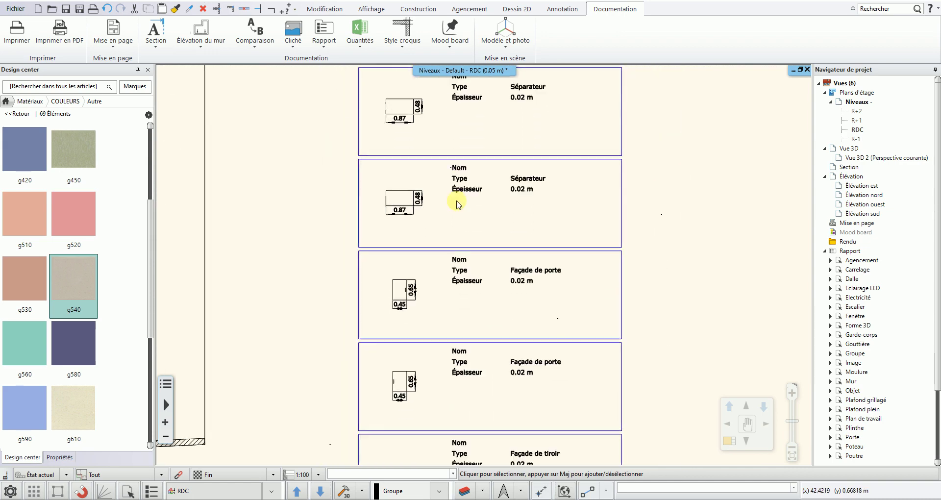
{"action": "scroll", "coordinate": [458, 206], "scroll_direction": "up", "scroll_amount": 2}
{"action": "scroll", "coordinate": [478, 285], "scroll_direction": "up", "scroll_amount": 1}
{"action": "middle_click_drag", "start_coordinate": [478, 286], "coordinate": [463, 152]}
{"action": "middle_click_drag", "start_coordinate": [464, 266], "coordinate": [460, 107]}
{"action": "middle_click_drag", "start_coordinate": [463, 294], "coordinate": [447, 217]}
{"action": "middle_click_drag", "start_coordinate": [435, 341], "coordinate": [434, 254]}
{"action": "middle_click_drag", "start_coordinate": [616, 373], "coordinate": [616, 216]}
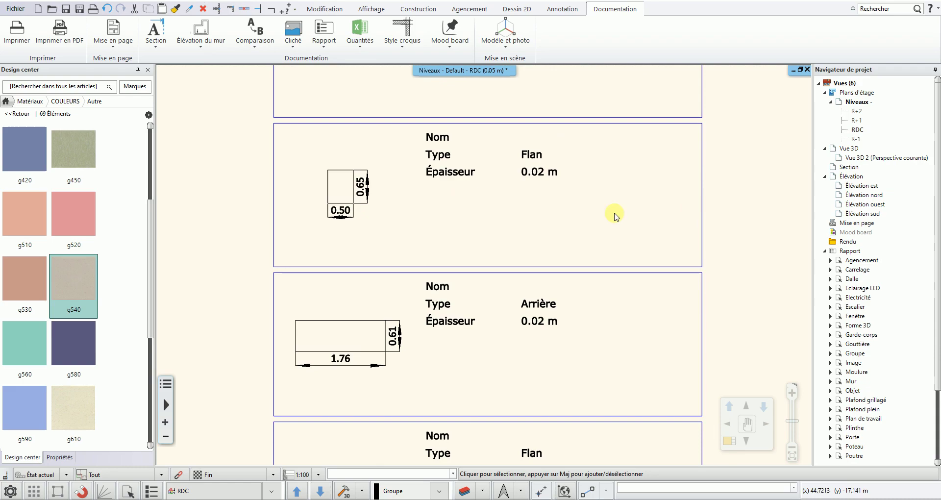
Return to the Vue 3D 2 perspective and view the open sideboard from a lower angle
{"action": "double_click", "coordinate": [858, 158]}
{"action": "left_click_drag", "start_coordinate": [622, 275], "coordinate": [623, 211]}
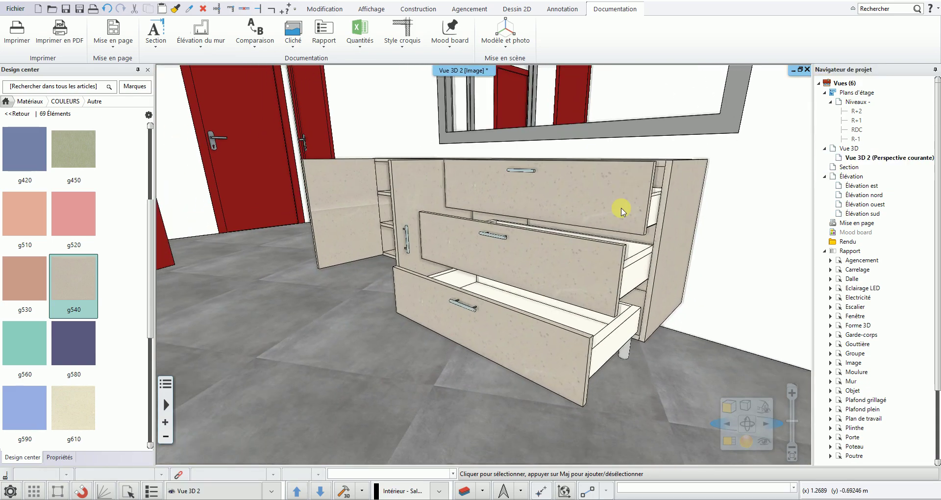